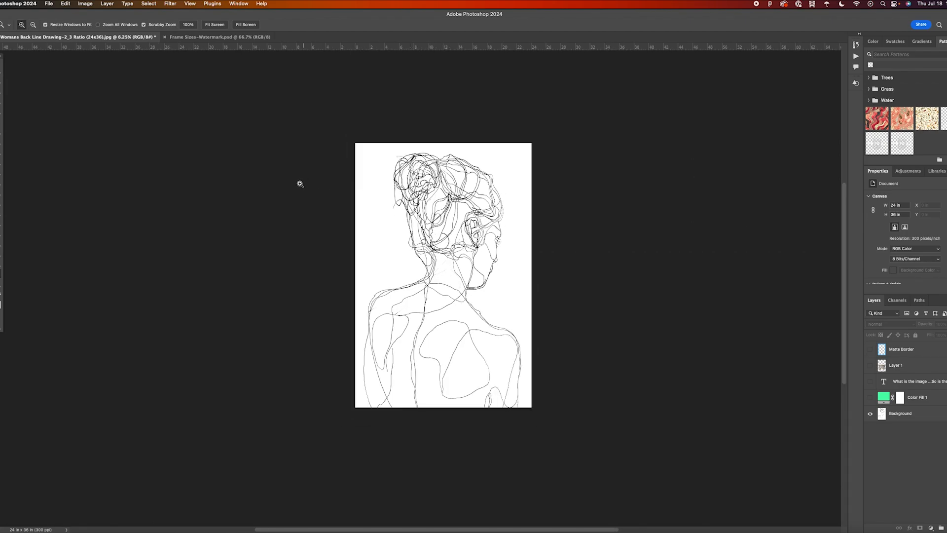
Step: Check the document's width, height and resolution in Image Size with the preview zoomed out, without changing them
left_click(85, 4)
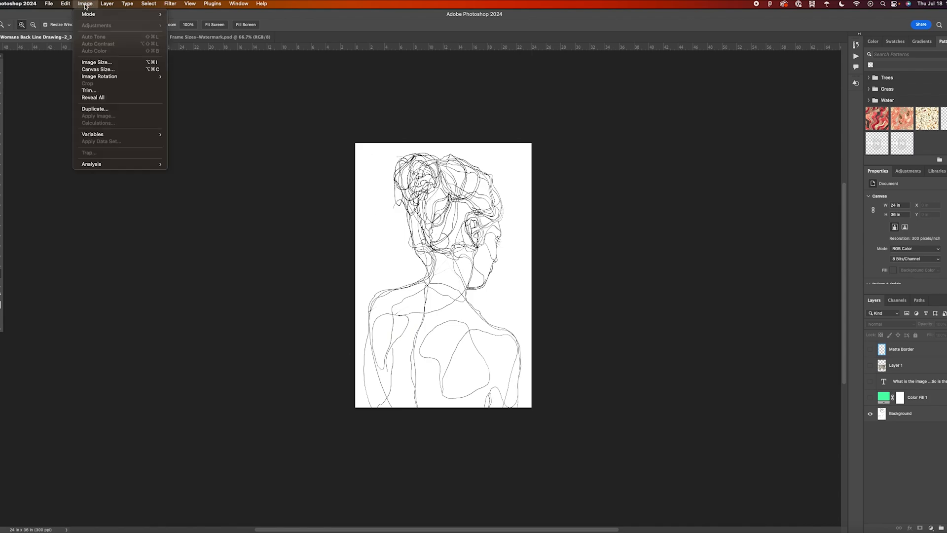
left_click(112, 62)
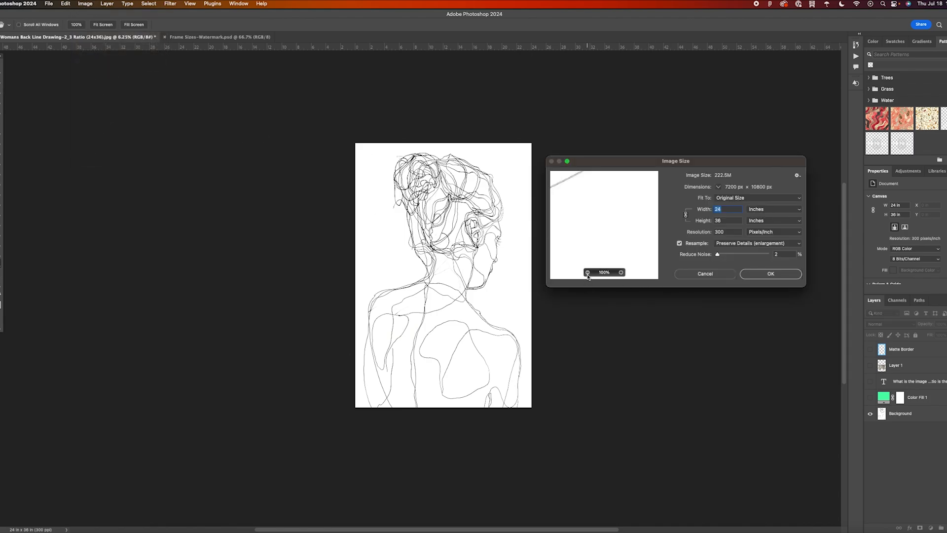
left_click(587, 272)
left_click(587, 273)
left_click(588, 272)
left_click(587, 273)
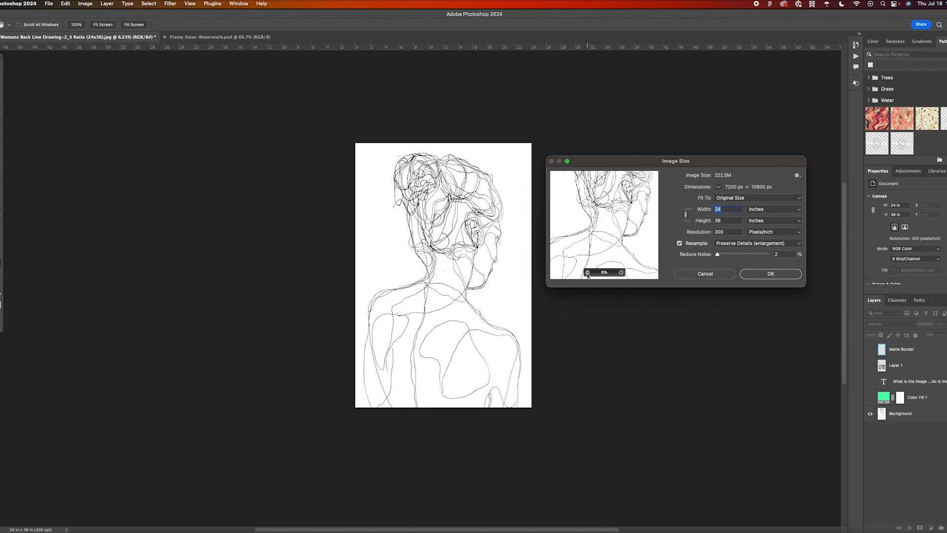
left_click(722, 209)
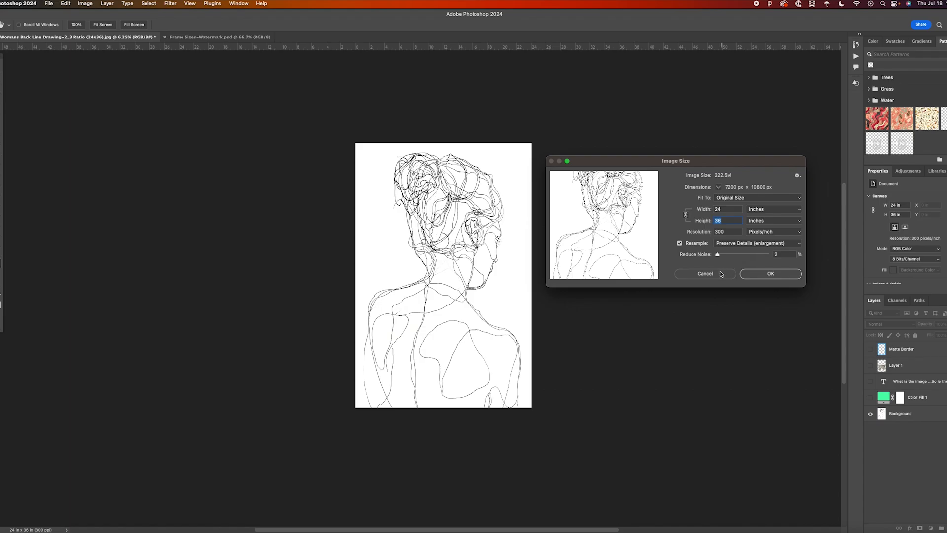
double_click(727, 233)
left_click(706, 273)
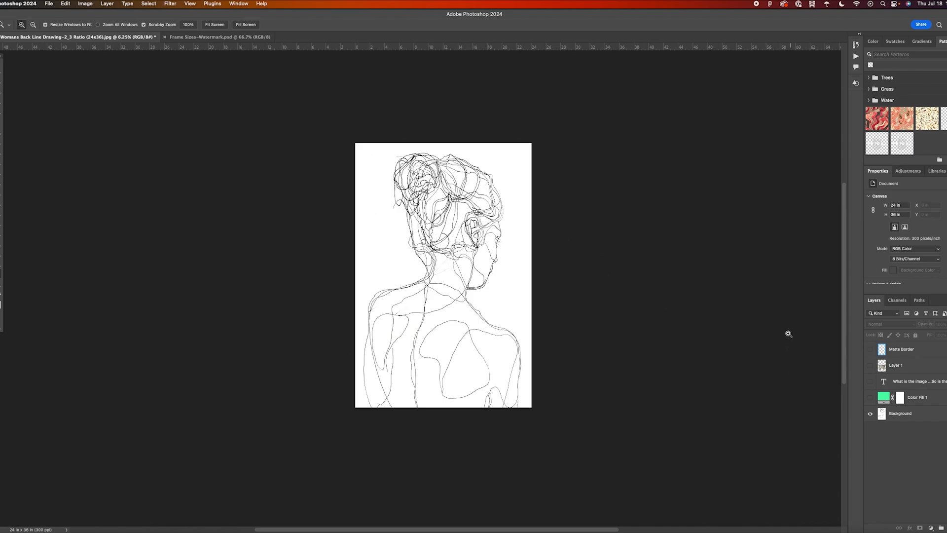
Step: Show the Matte Border layer over the line drawing
left_click(870, 350)
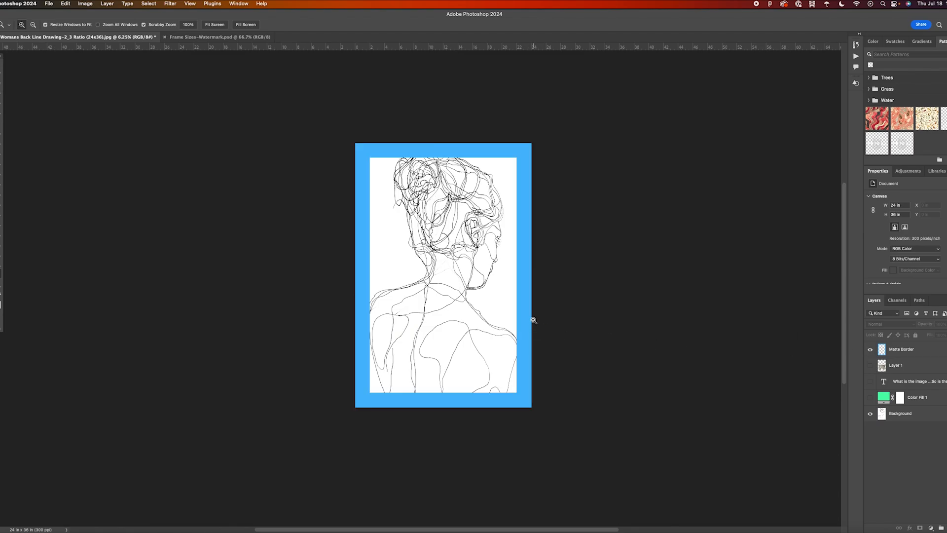
left_click(457, 290)
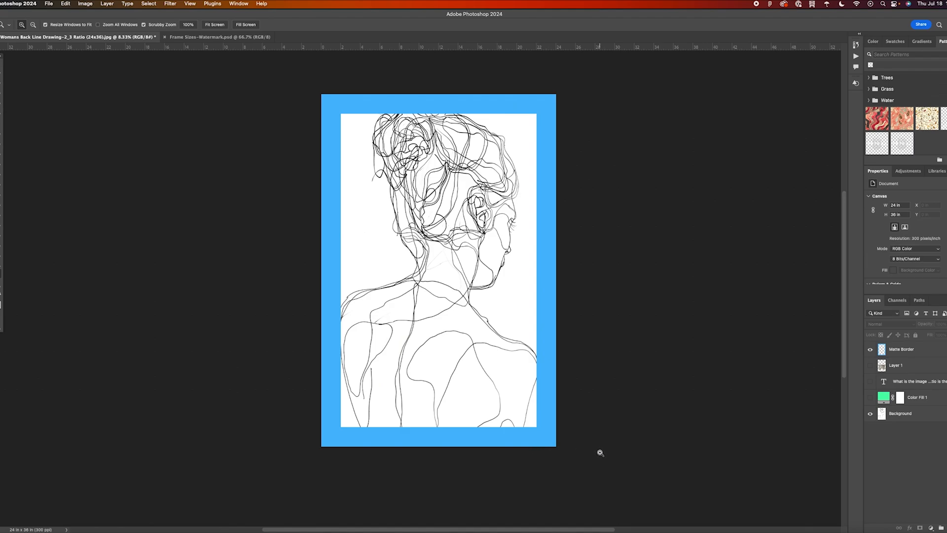
Step: Switch to Calculator, place it beside the artwork, and subtract 4 from the 24-inch width
left_click(743, 531)
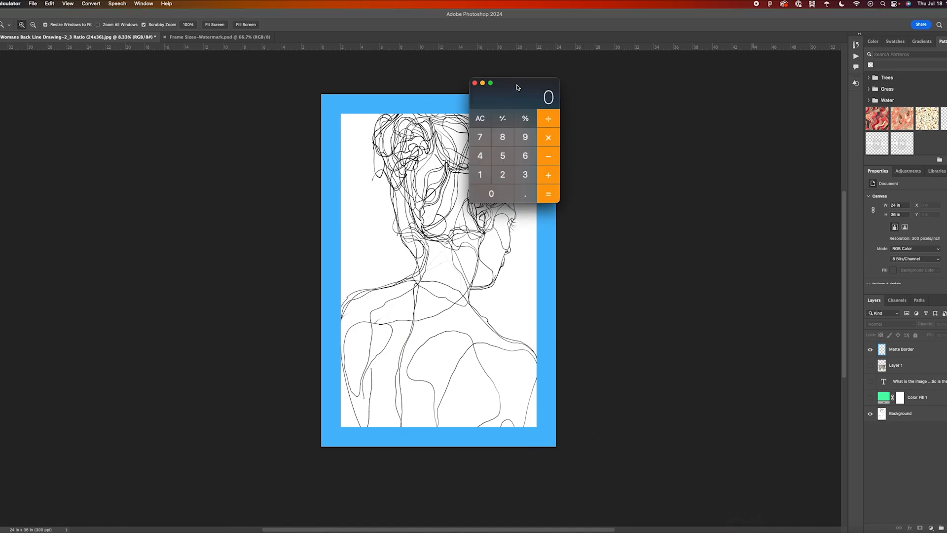
left_click_drag(518, 87, 635, 105)
left_click(619, 193)
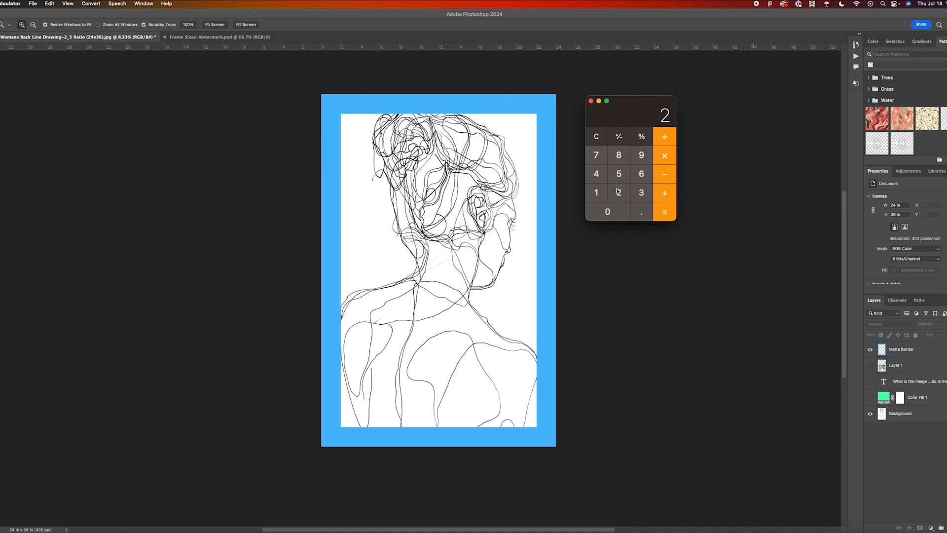
left_click(597, 176)
left_click(666, 179)
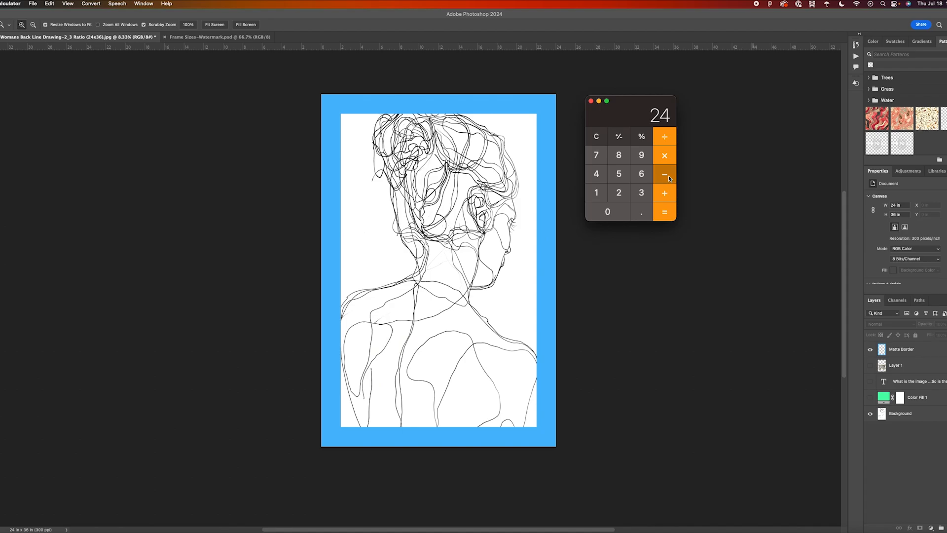
left_click(602, 177)
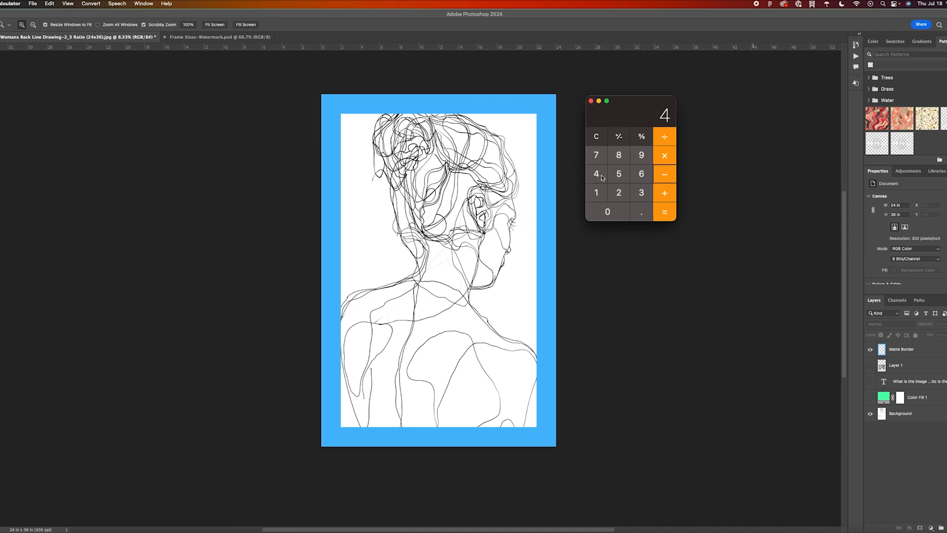
left_click(659, 209)
Step: Subtract 4 from the 36-inch height in Calculator and close it
left_click(596, 142)
left_click(640, 190)
left_click(636, 181)
left_click(657, 178)
left_click(597, 176)
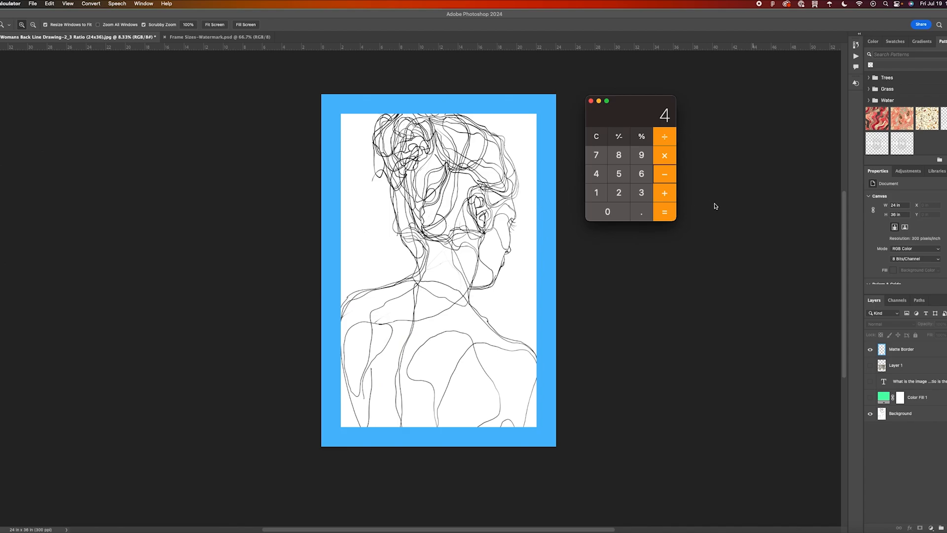
left_click(666, 212)
left_click(591, 101)
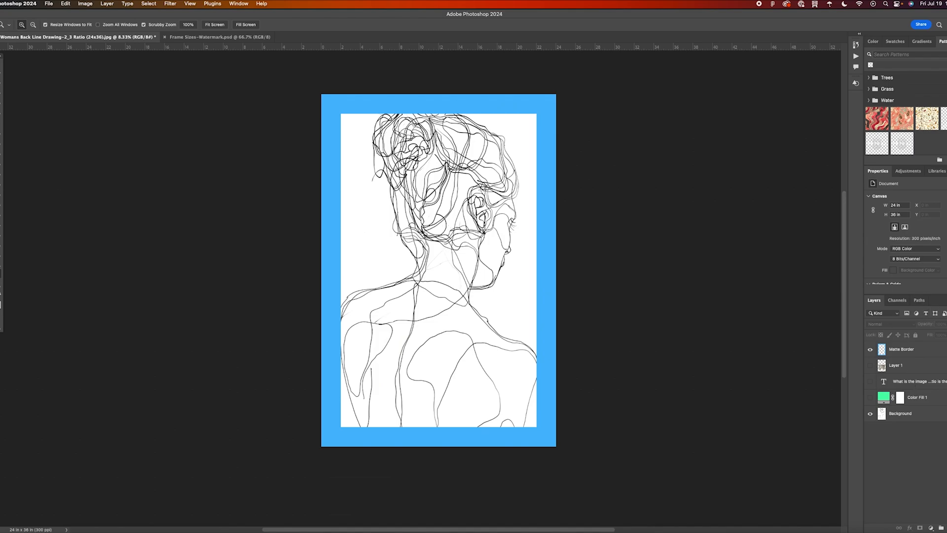
Step: Add a text label reading "20 x 32" near the left edge of the drawing, above the shoulder
key("t")
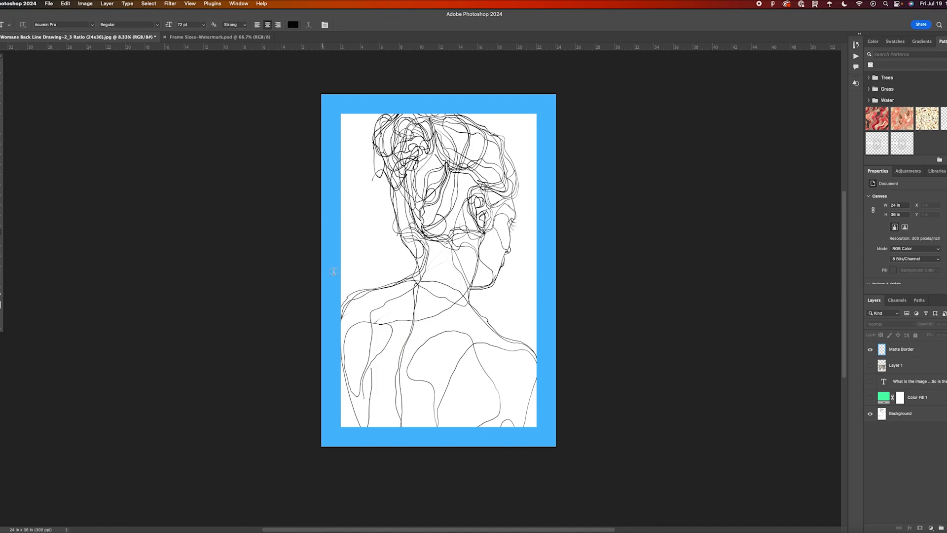
left_click(362, 264)
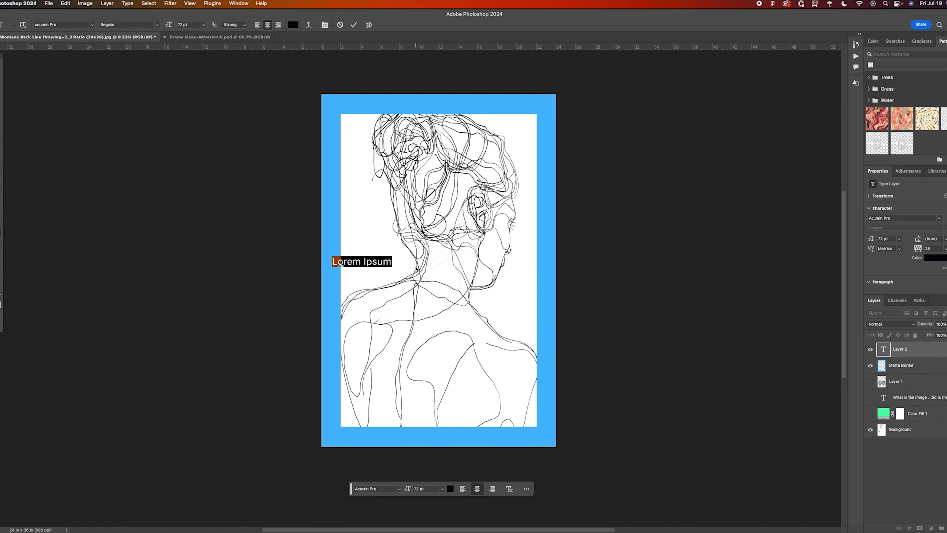
type("22")
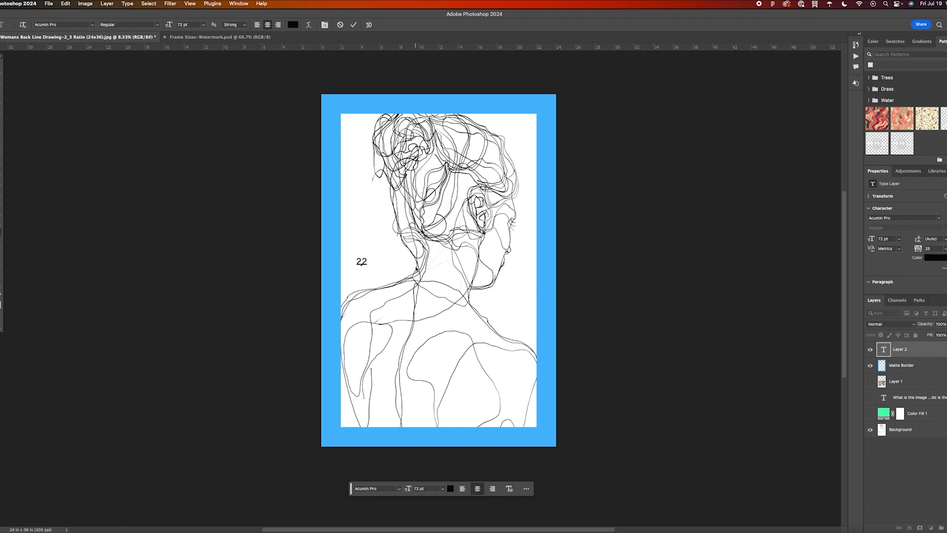
key("BackSpace")
type("0 x 32")
left_click(1, 74)
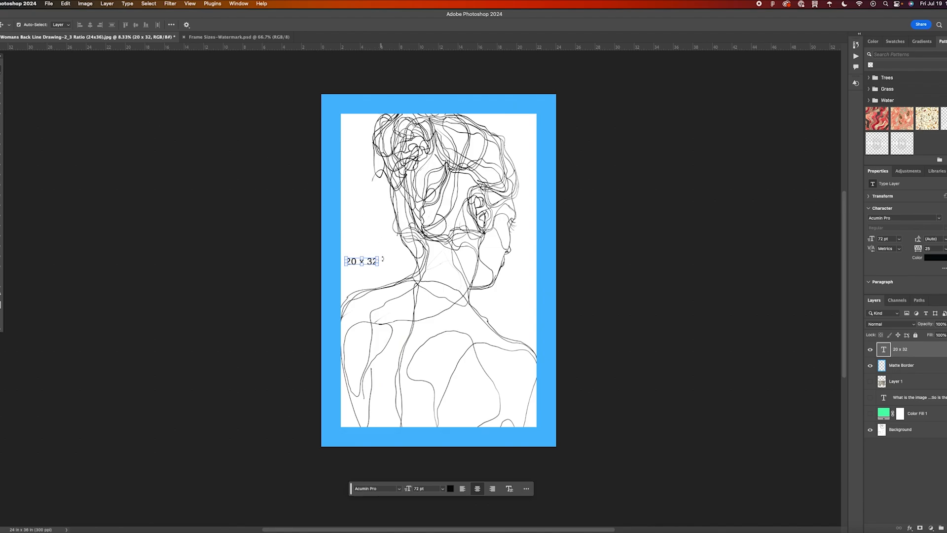
Step: Enlarge the "20 x 32" label to about 353 pt and move it down across the figure's upper back
left_click_drag(379, 257, 493, 195)
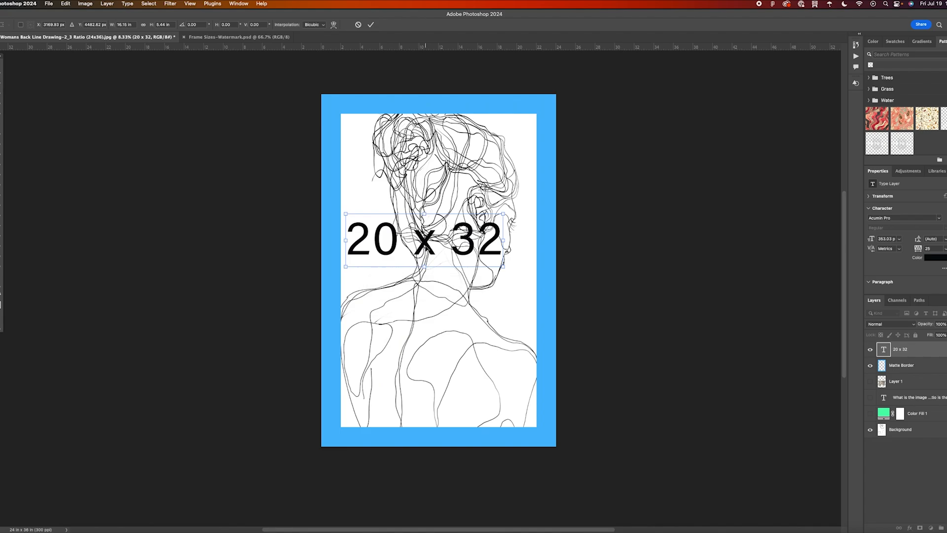
left_click_drag(454, 250, 427, 338)
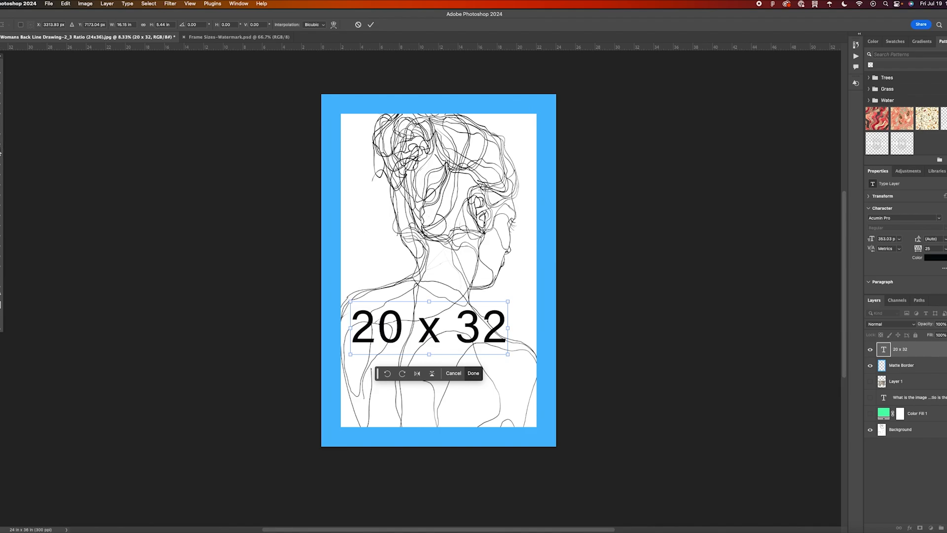
key("b")
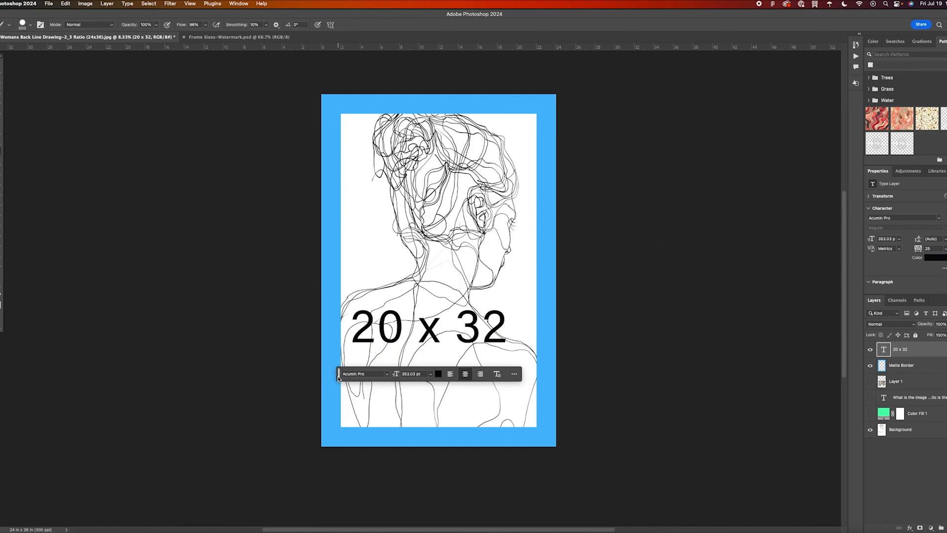
left_click_drag(339, 378, 342, 470)
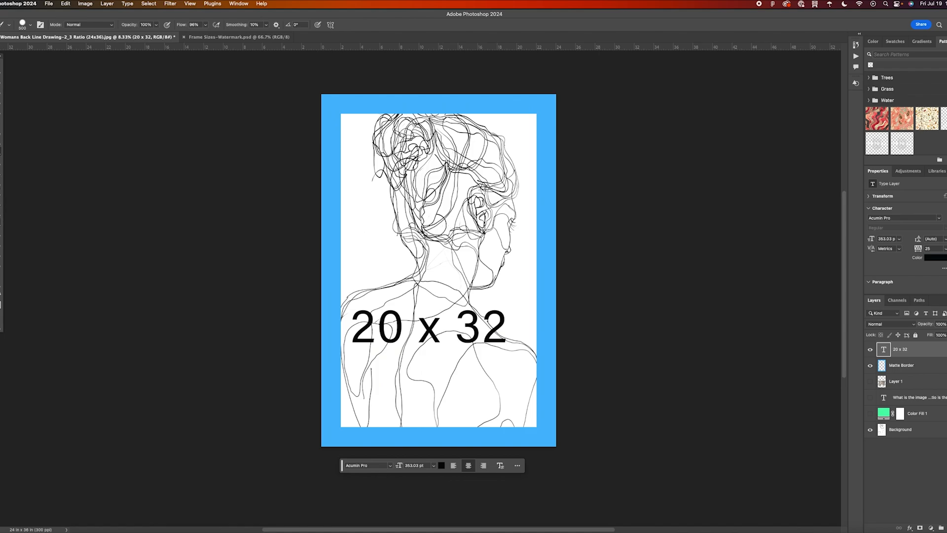
Step: Change the size label to "21 x 33" and move it to the lower edge of the white area inside the border
key("t")
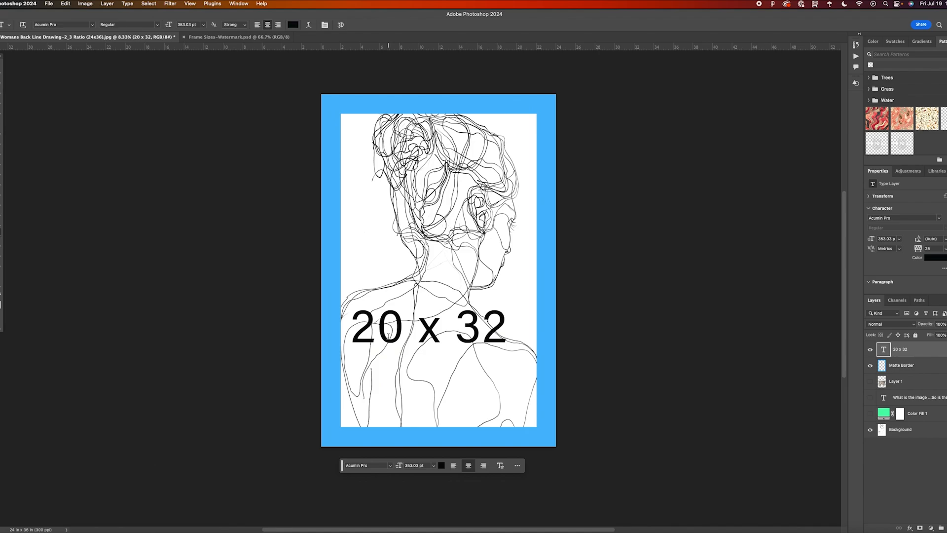
triple_click(388, 335)
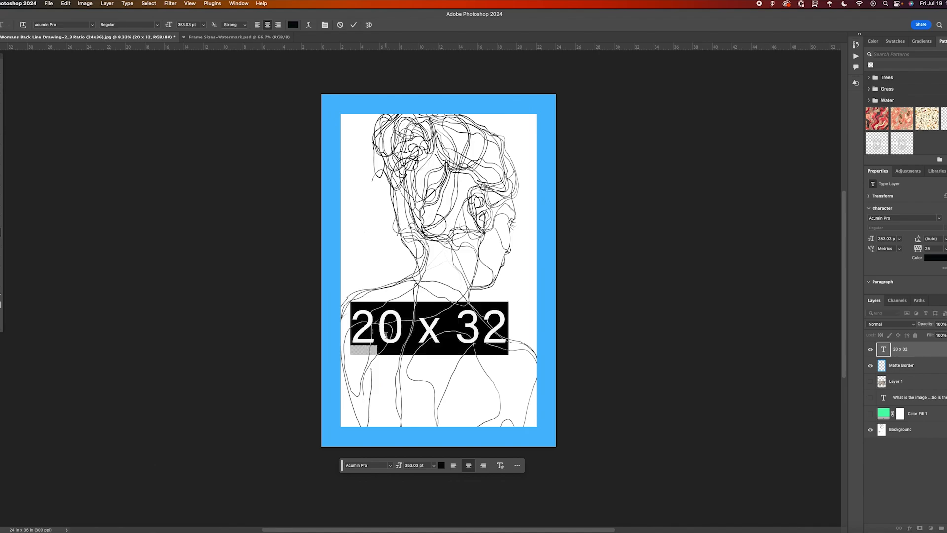
left_click(393, 328)
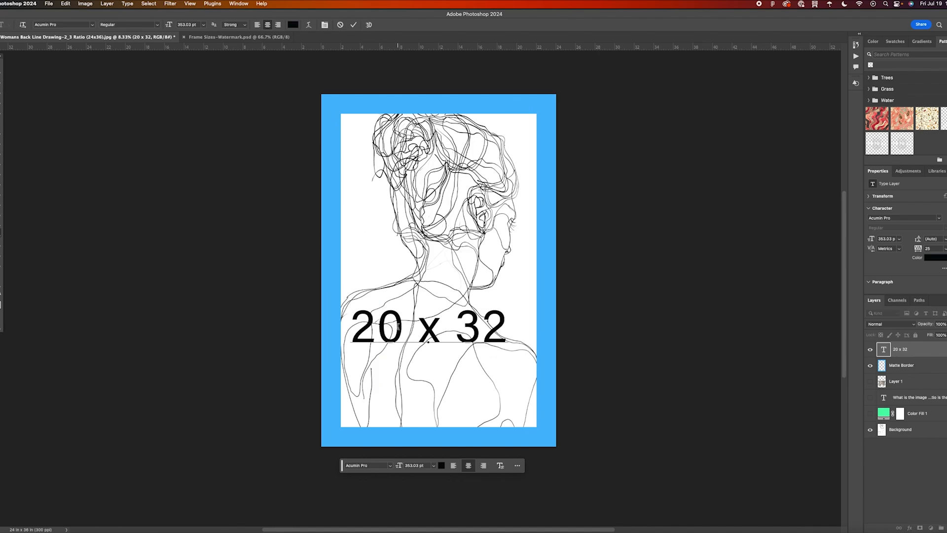
left_click_drag(395, 327, 390, 328)
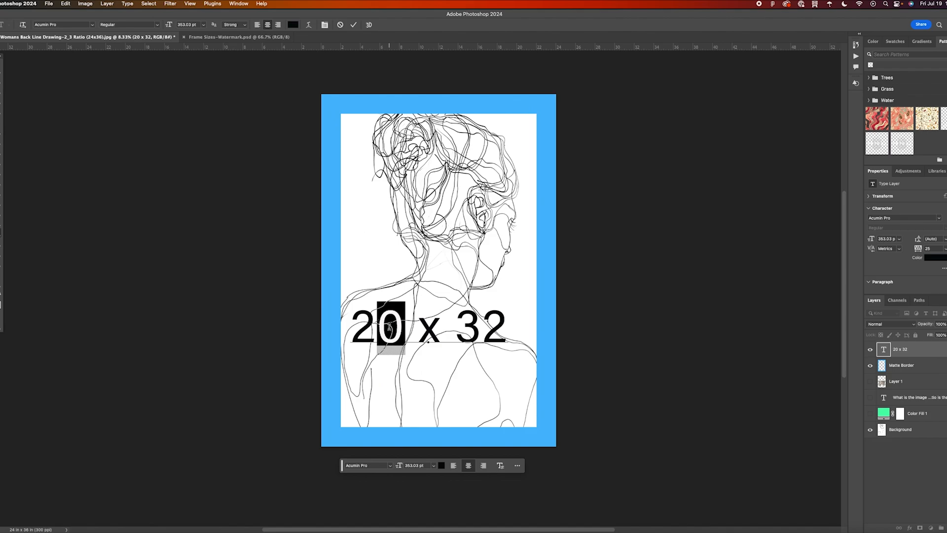
type("1")
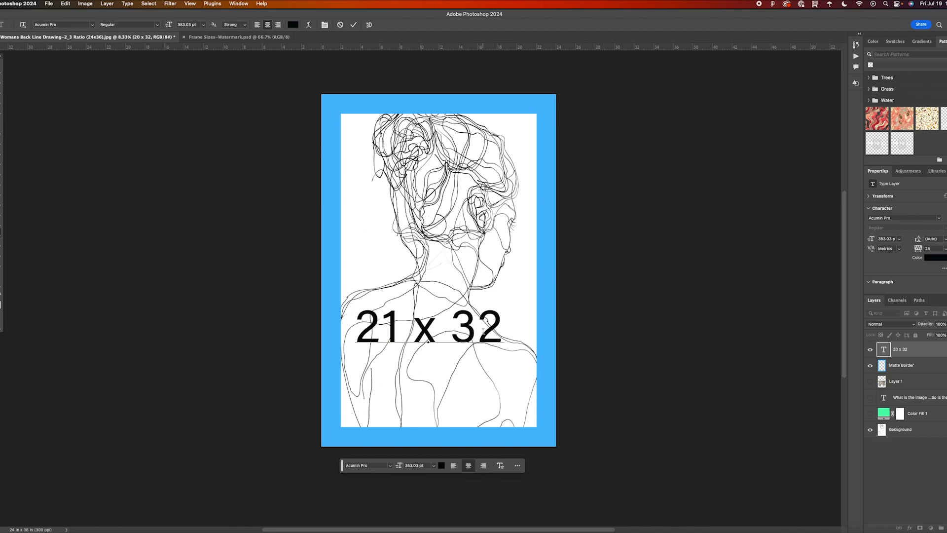
left_click_drag(483, 327, 496, 333)
type("3")
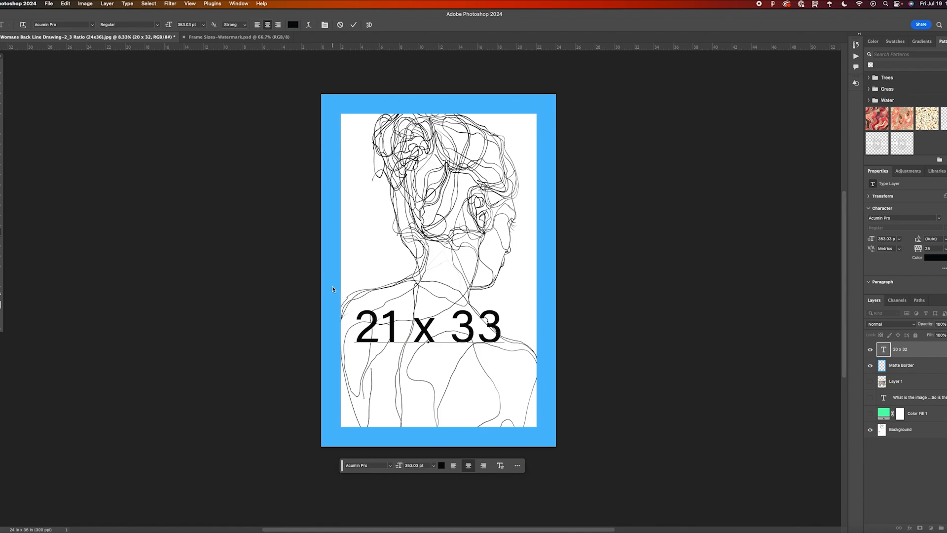
left_click(0, 70)
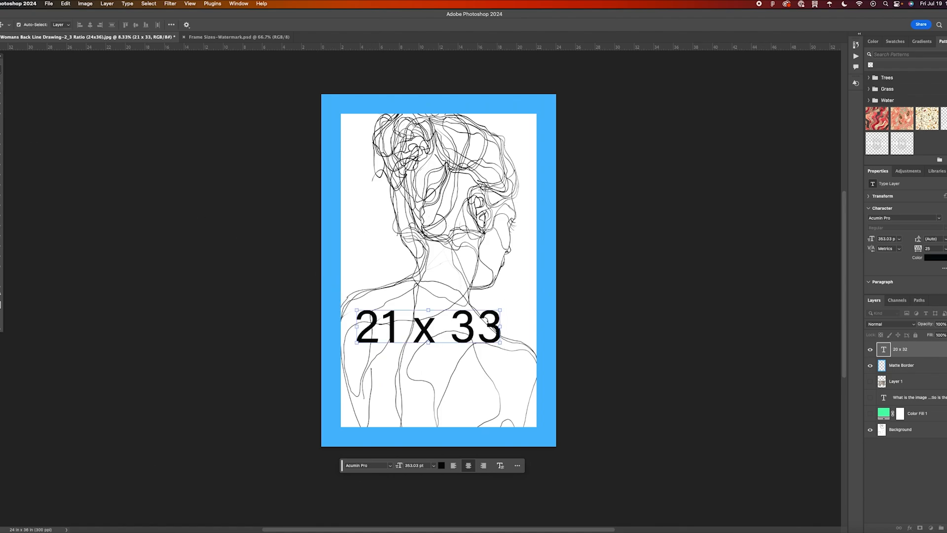
left_click_drag(423, 329, 436, 408)
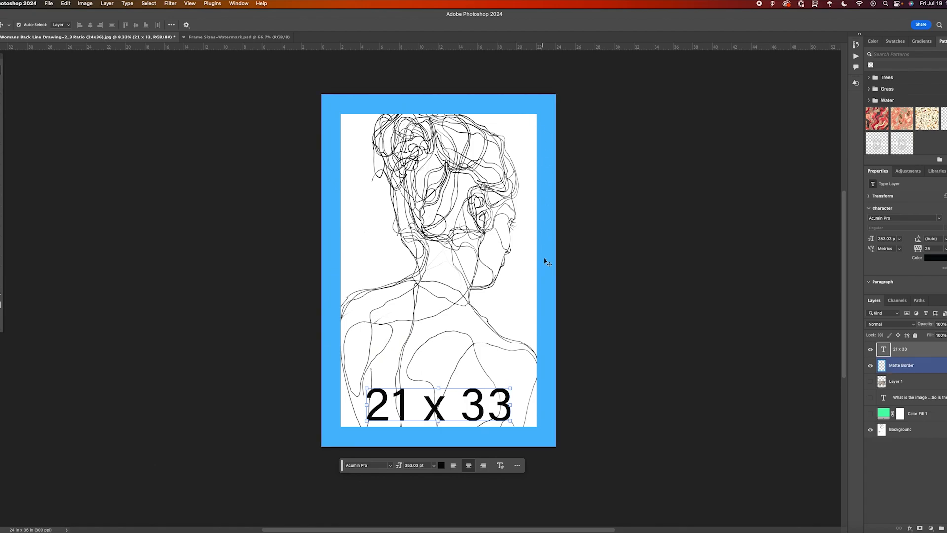
Step: Hide the "21 x 33" text layer and the Matte Border layer
left_click(871, 351)
left_click(871, 365)
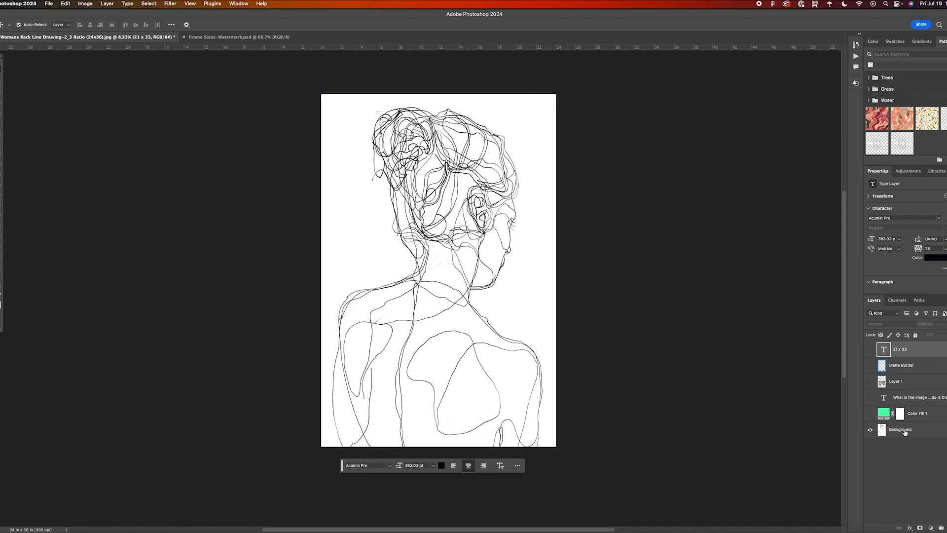
Step: Copy the entire Background layer and paste it as a new layer directly above it
left_click(903, 432)
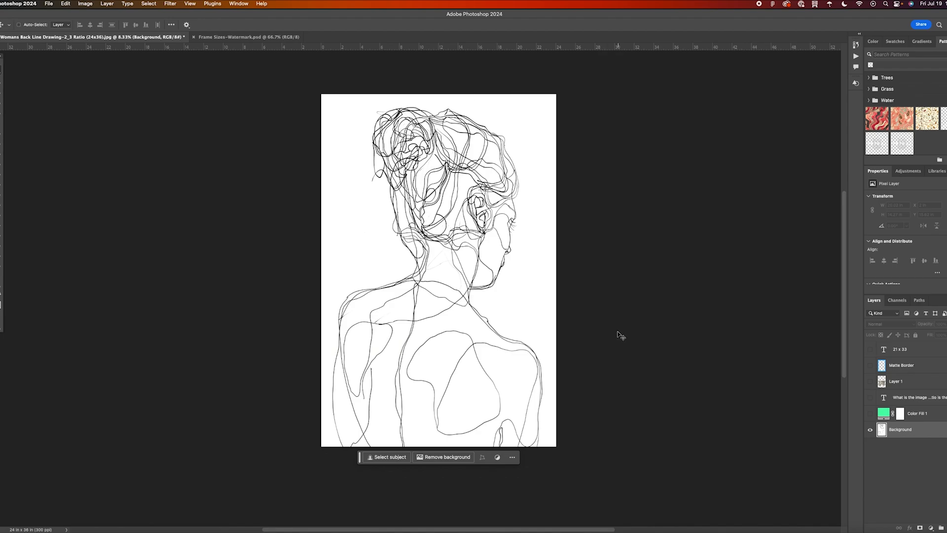
key("super+a")
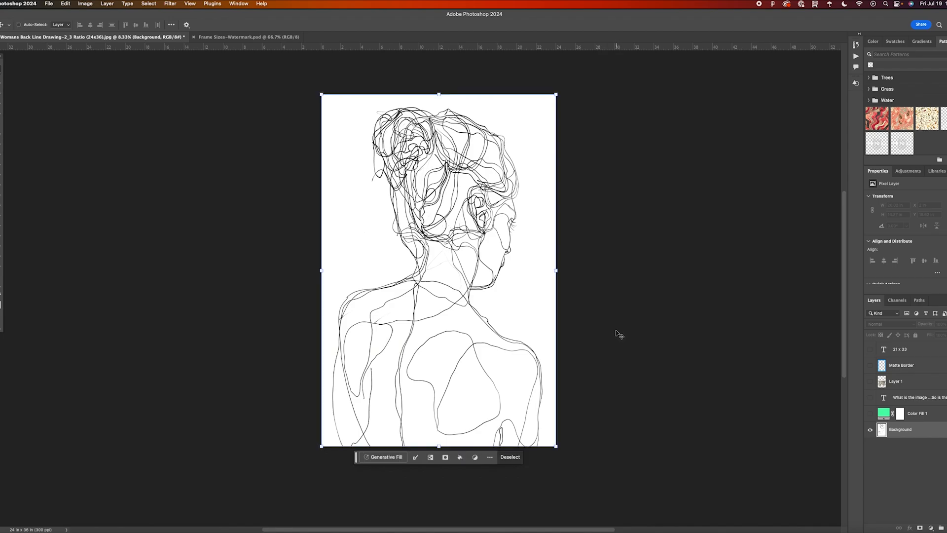
key("super+c")
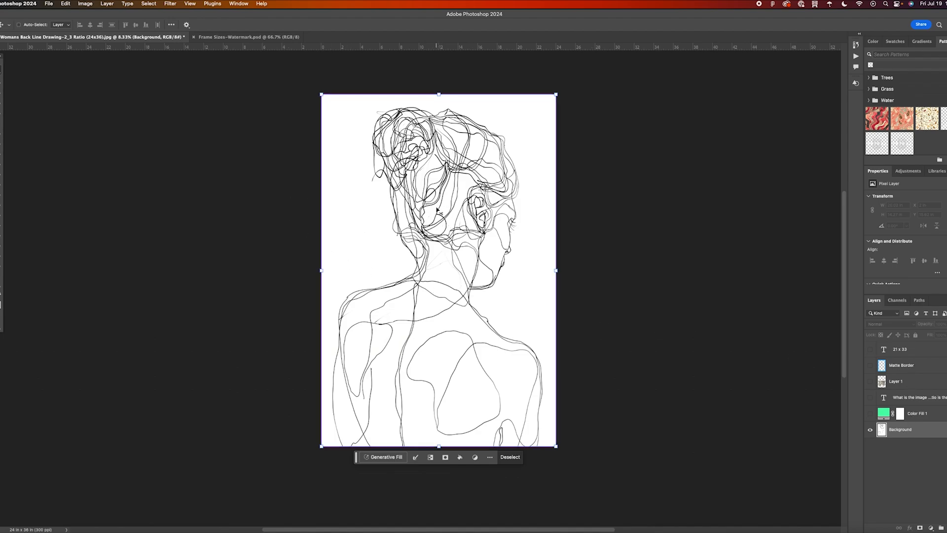
key("super+v")
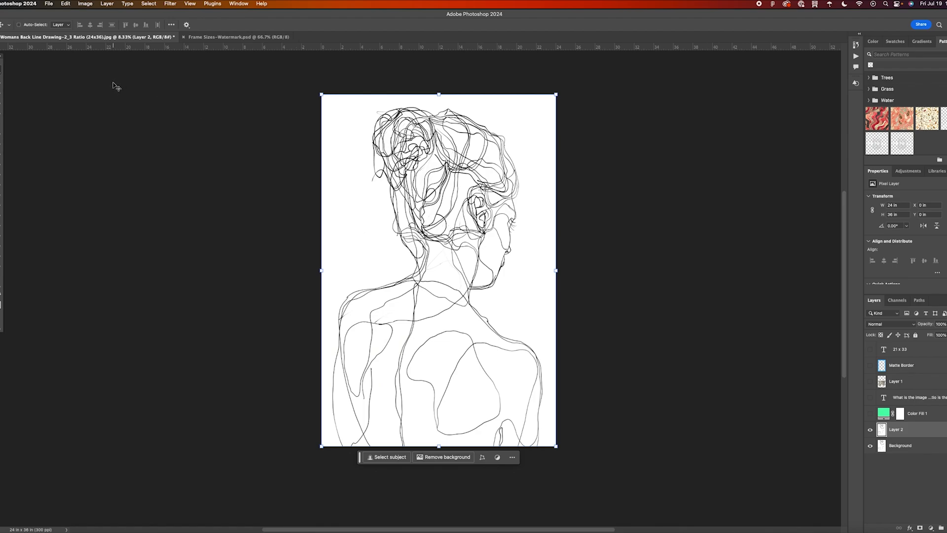
Step: Scale the pasted drawing copy proportionally to 21 in wide and move it into the canvas's lower-right corner
key("super+t")
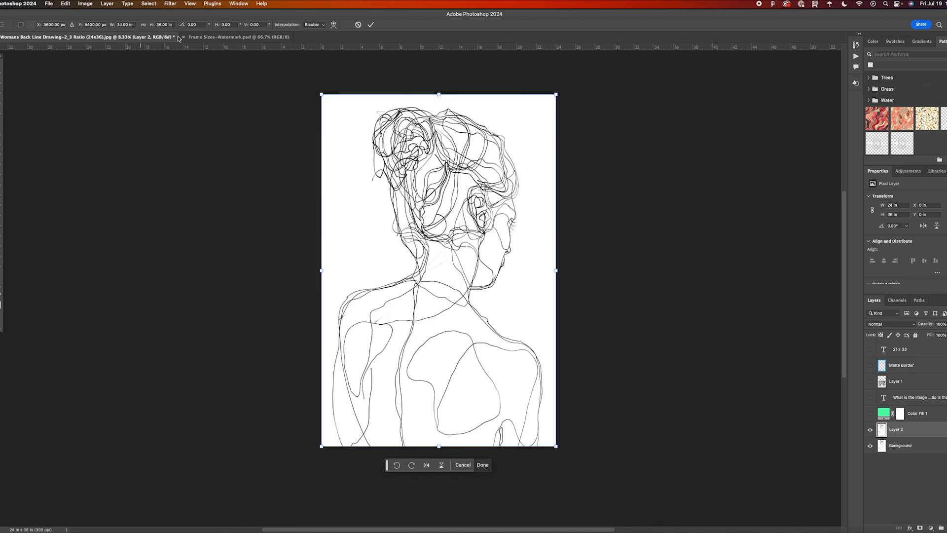
left_click(121, 25)
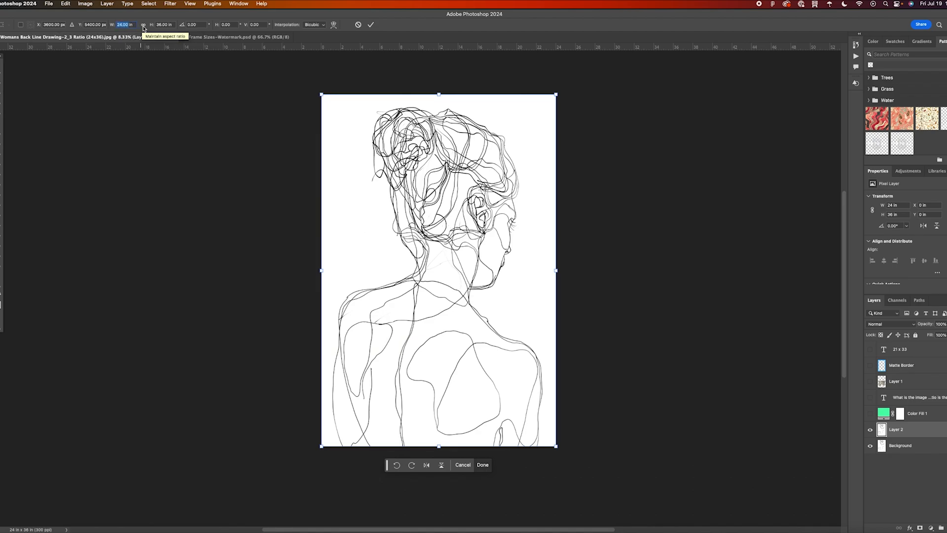
left_click(143, 26)
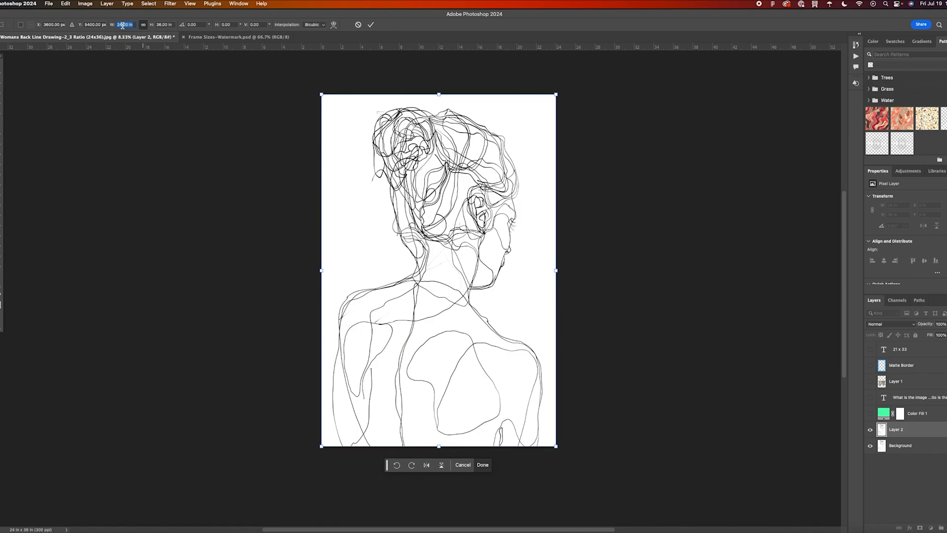
type("21")
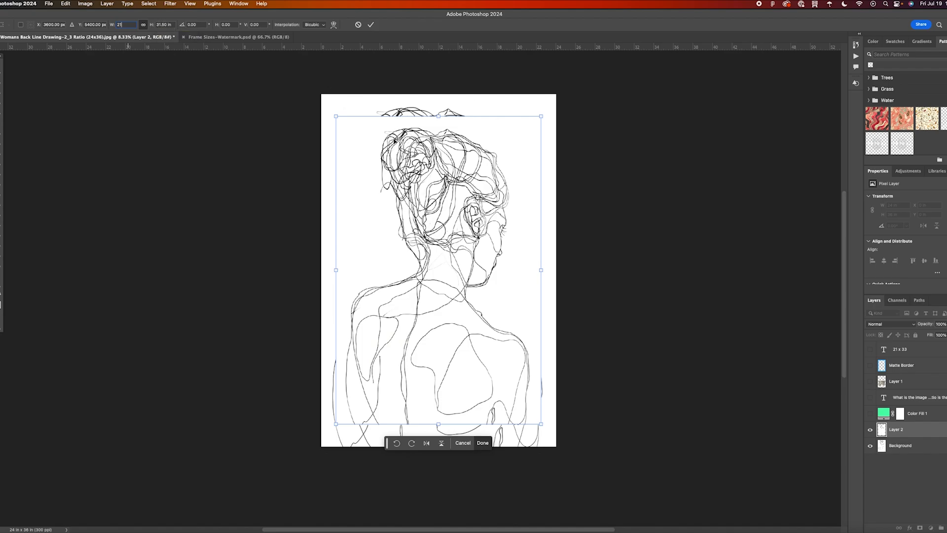
key("Return")
left_click_drag(393, 142, 408, 167)
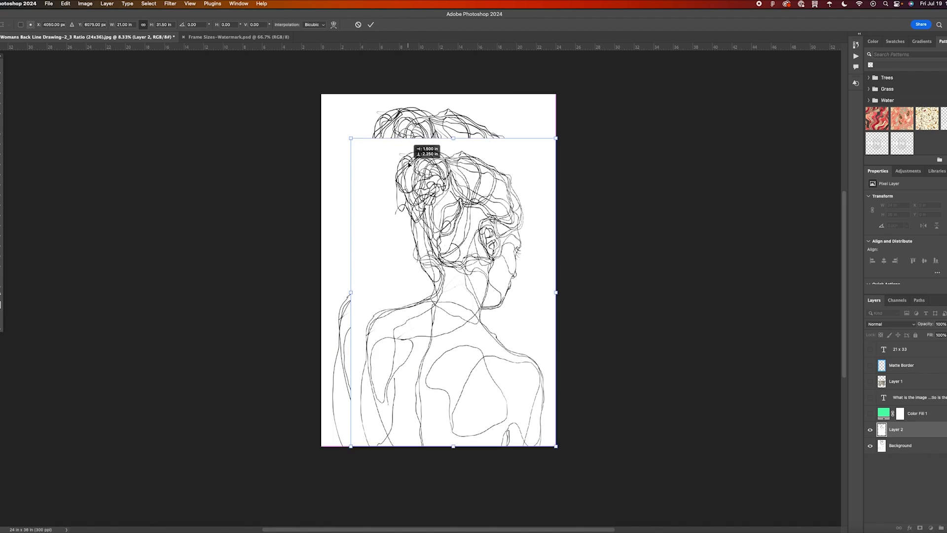
left_click_drag(409, 165, 409, 165)
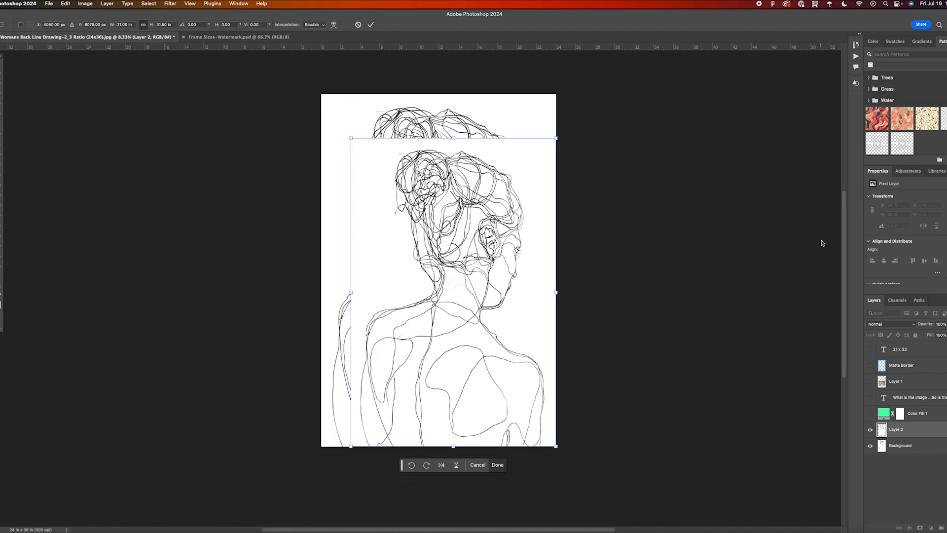
Step: With the Matte Border layer shown and the Background layer hidden, centre the drawing copy inside the border
left_click(871, 365)
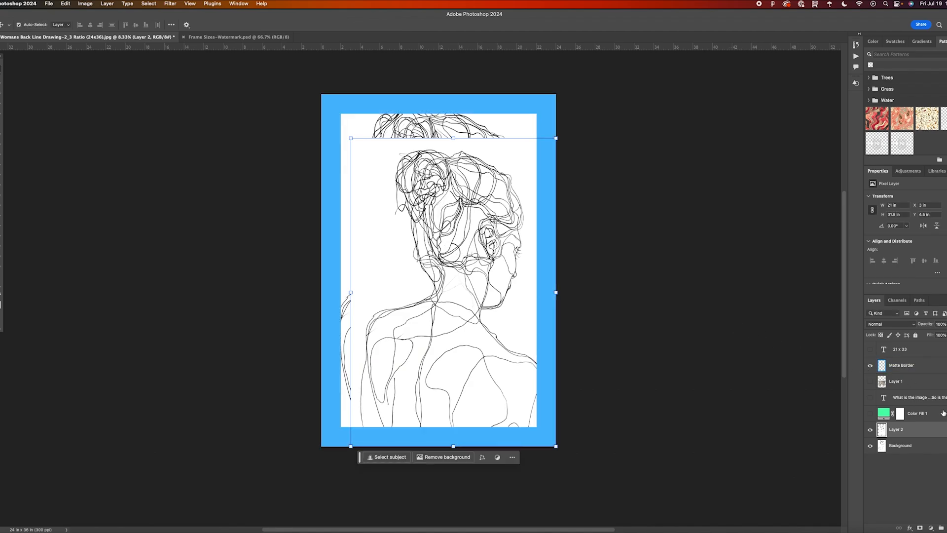
left_click(871, 446)
left_click_drag(496, 297, 483, 277)
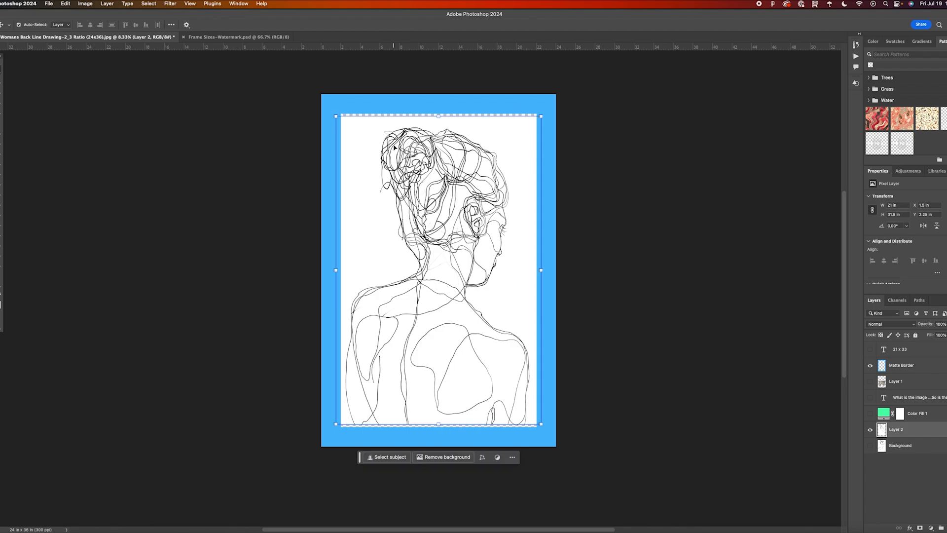
Step: Try to stretch the drawing copy to 33 in high with the aspect ratio unlocked, and undo the change
key("super+t")
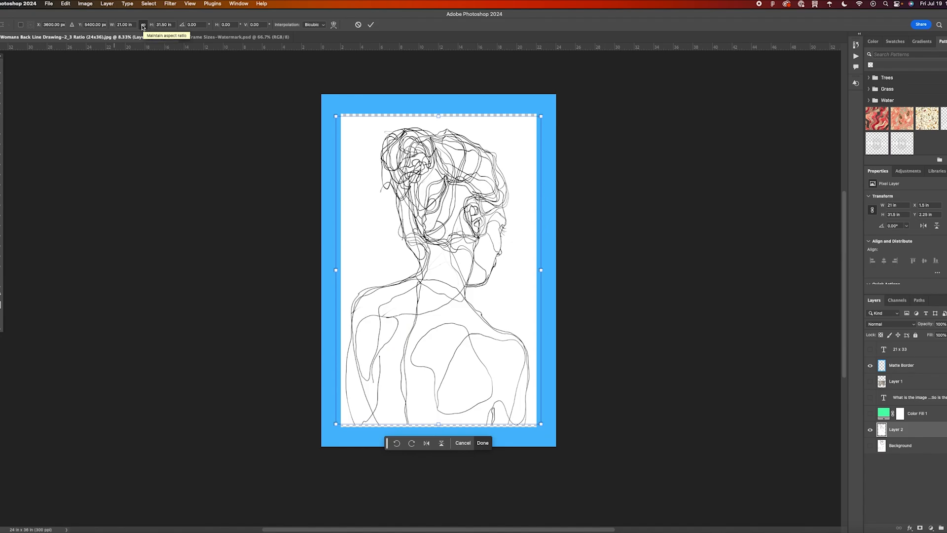
left_click(144, 26)
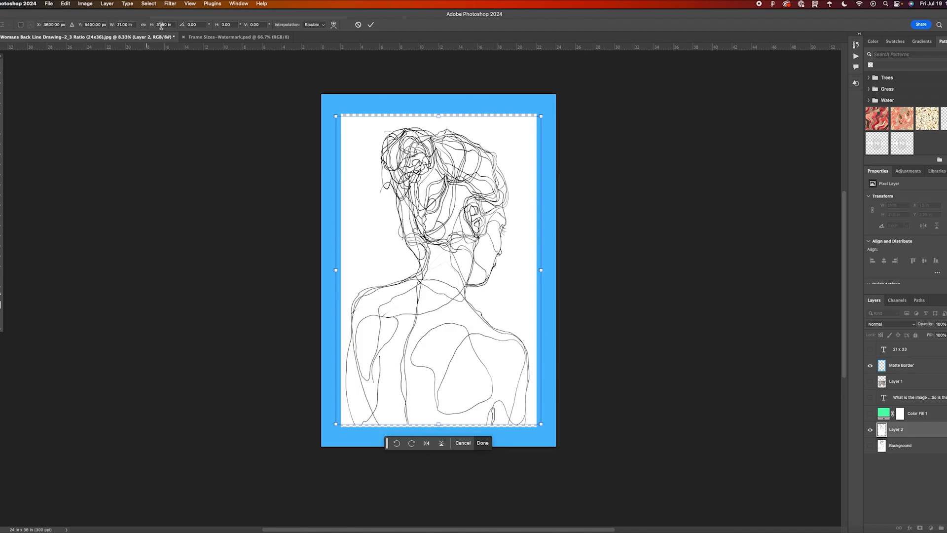
double_click(160, 25)
type("33")
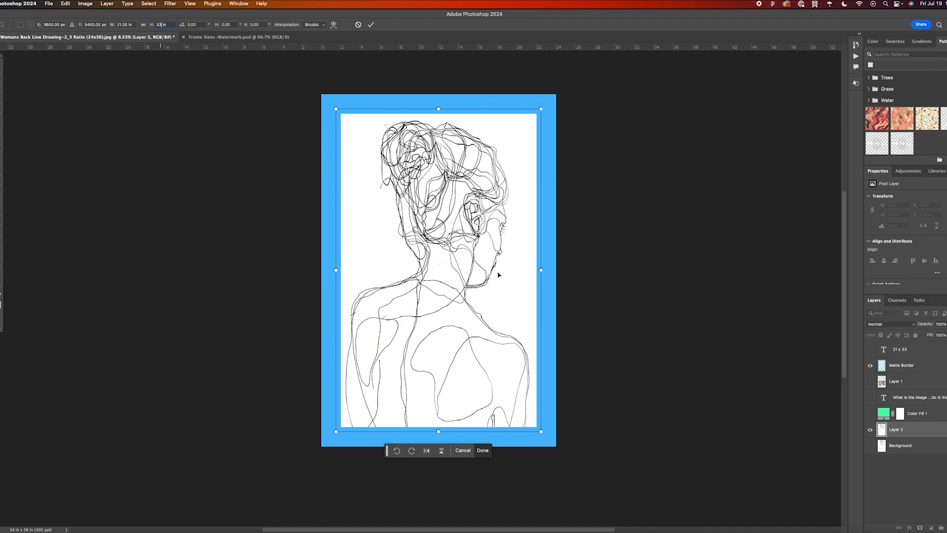
key("BackSpace")
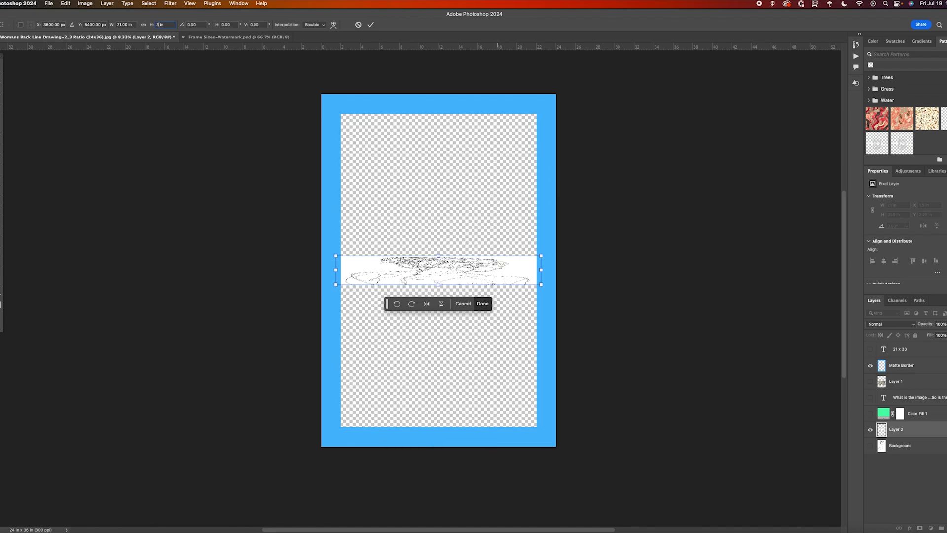
key("super+z")
key("super+z")
key("super+z")
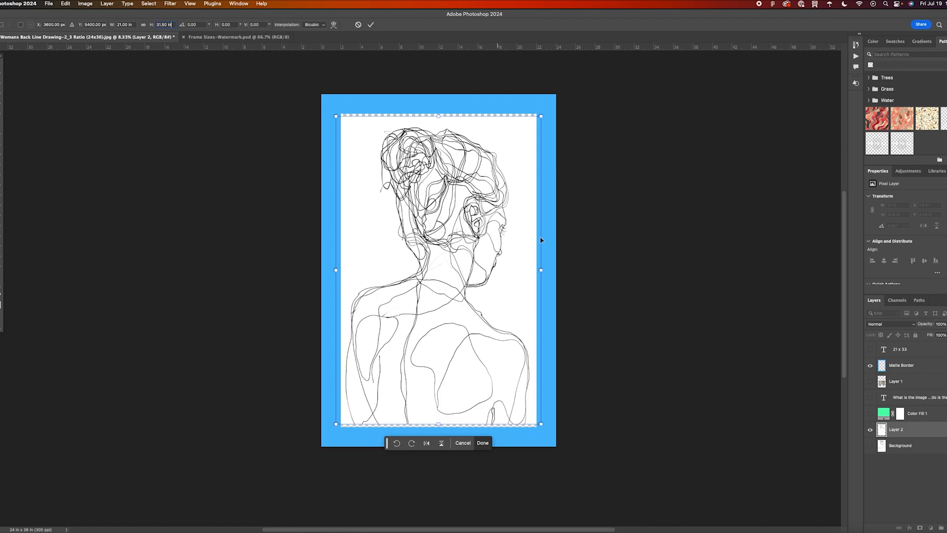
Step: Relink the drawing copy's width and height and scale it proportionally to 33 in high
left_click(142, 26)
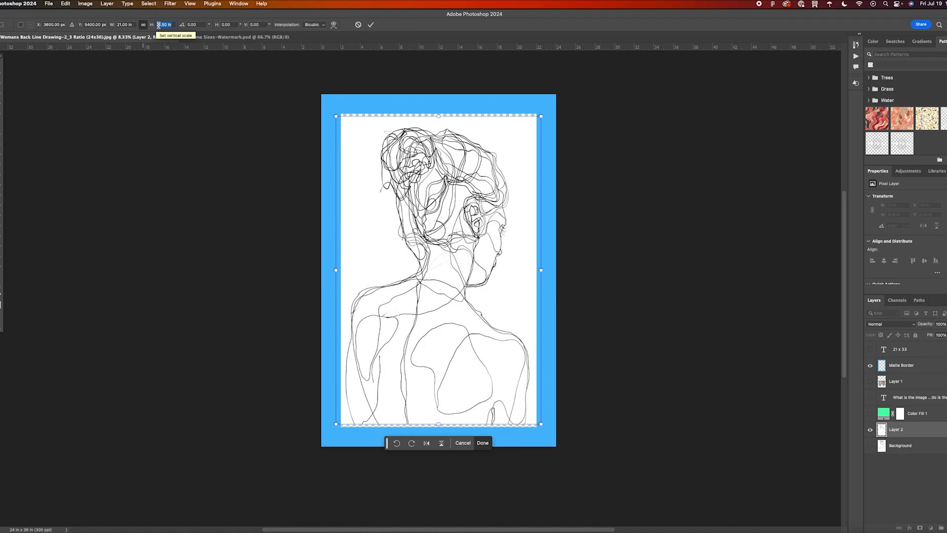
type("33")
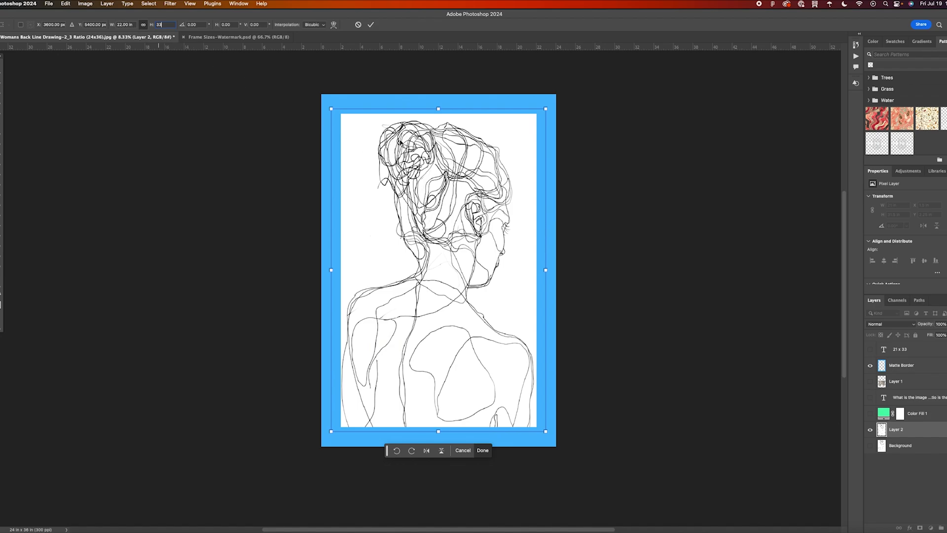
key("Return")
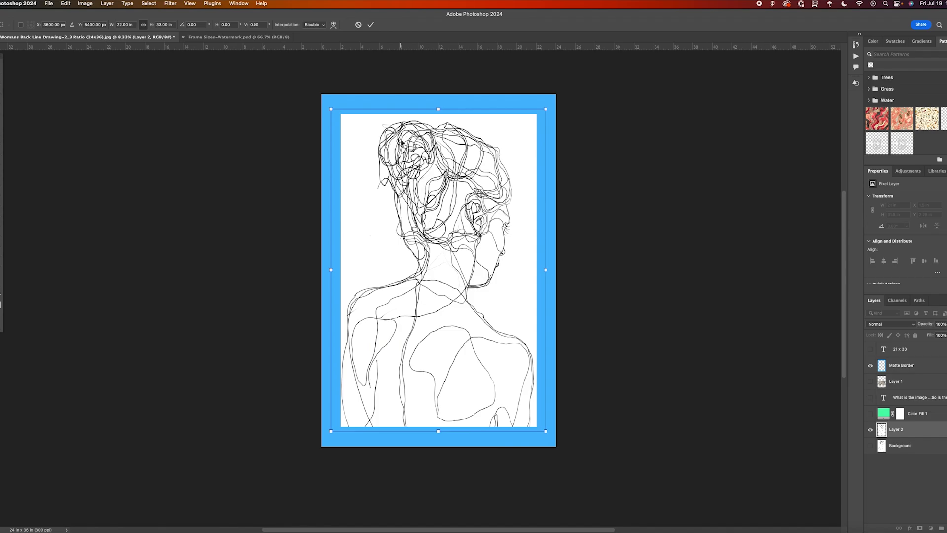
left_click_drag(402, 142, 402, 142)
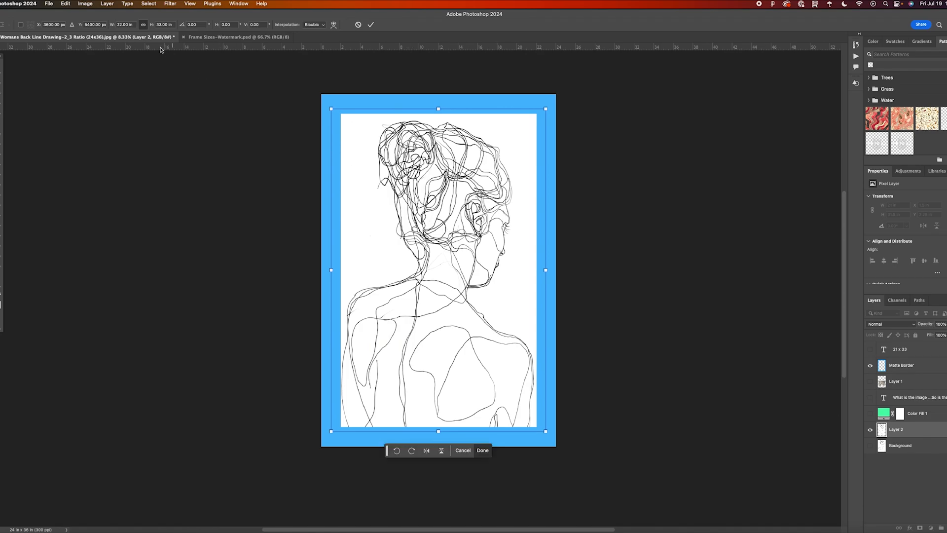
Step: Set the drawing copy's height to 32.5 in with proportions kept, and apply the transform
double_click(161, 25)
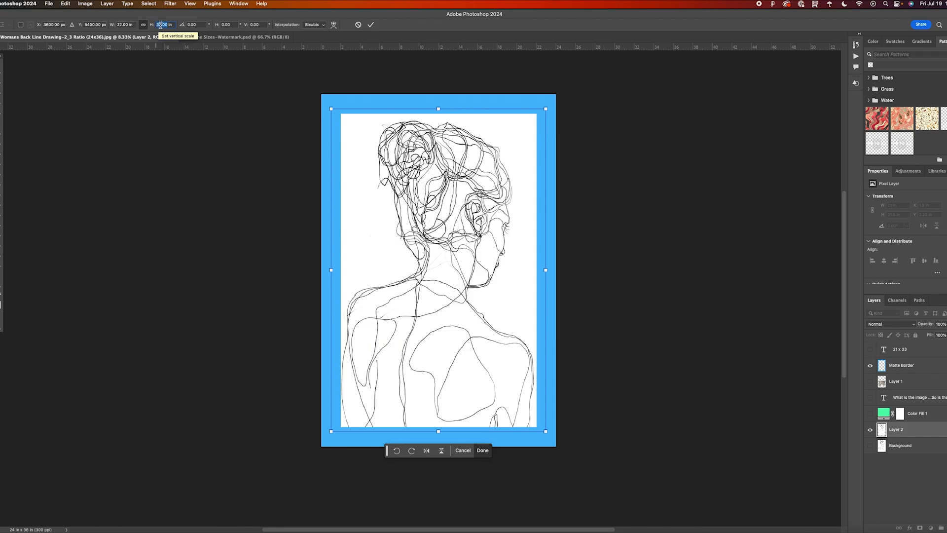
type("36")
key("Return")
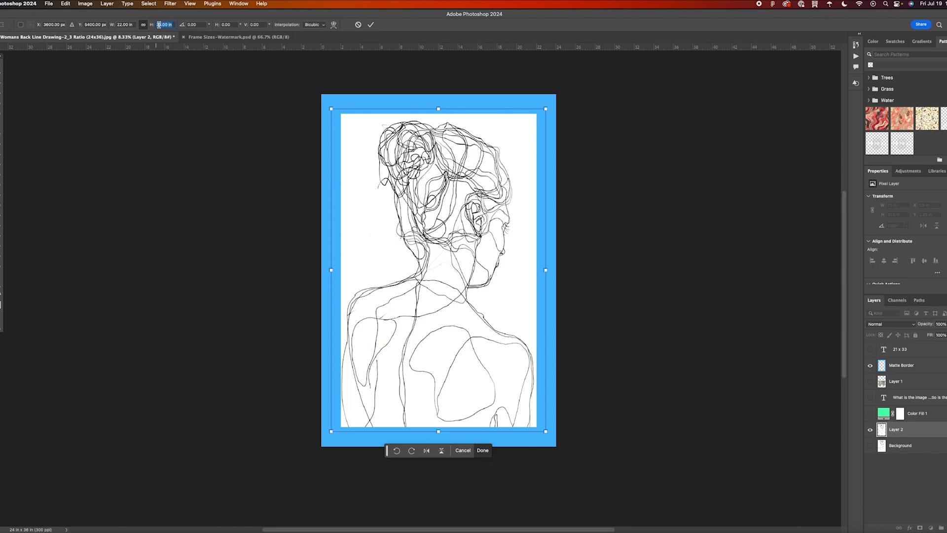
type("32")
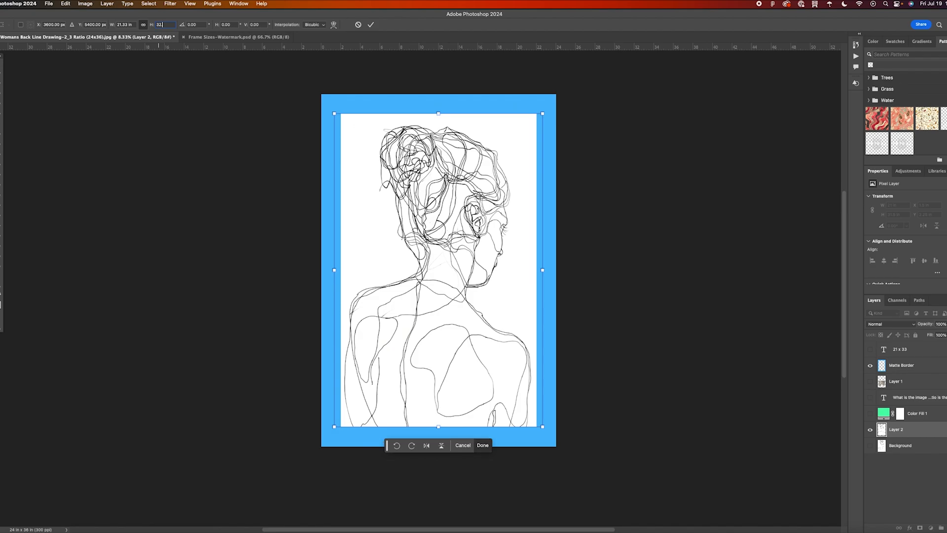
type(".5")
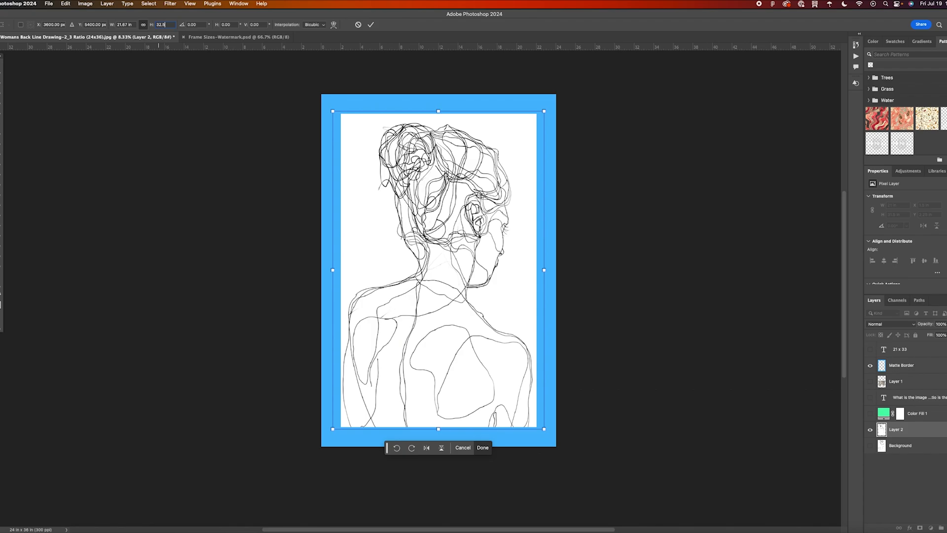
key("Return")
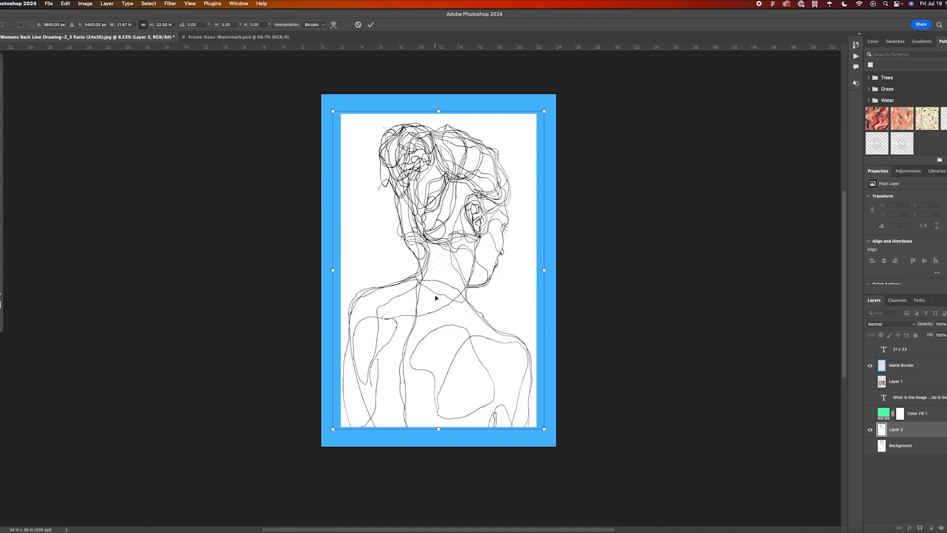
left_click_drag(436, 298, 438, 298)
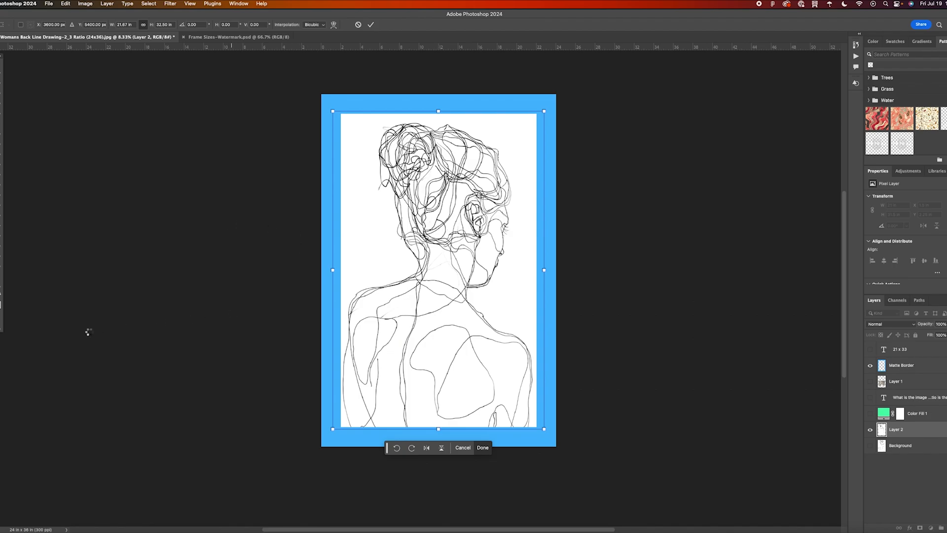
left_click(248, 309)
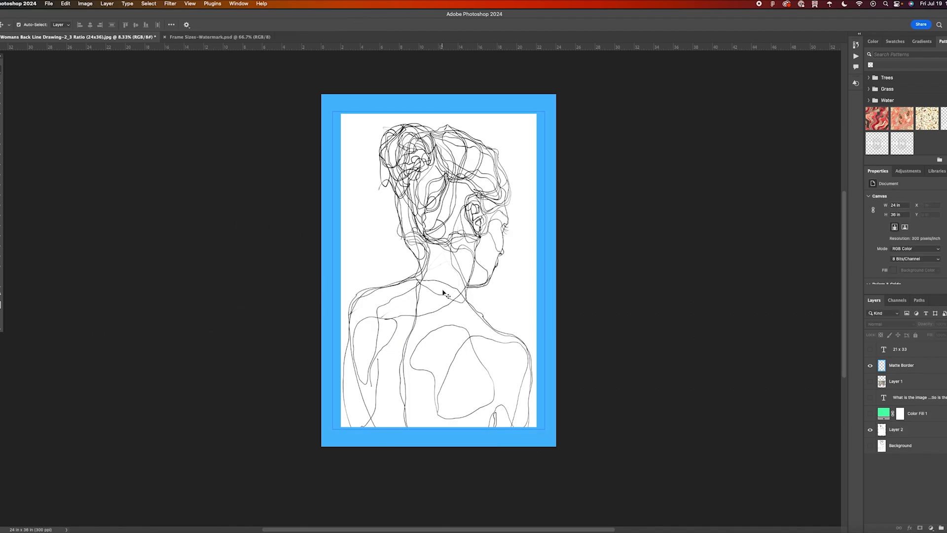
Step: Nudge the drawing copy slightly right to an X position of 1.25 in, and deselect it
left_click(283, 303)
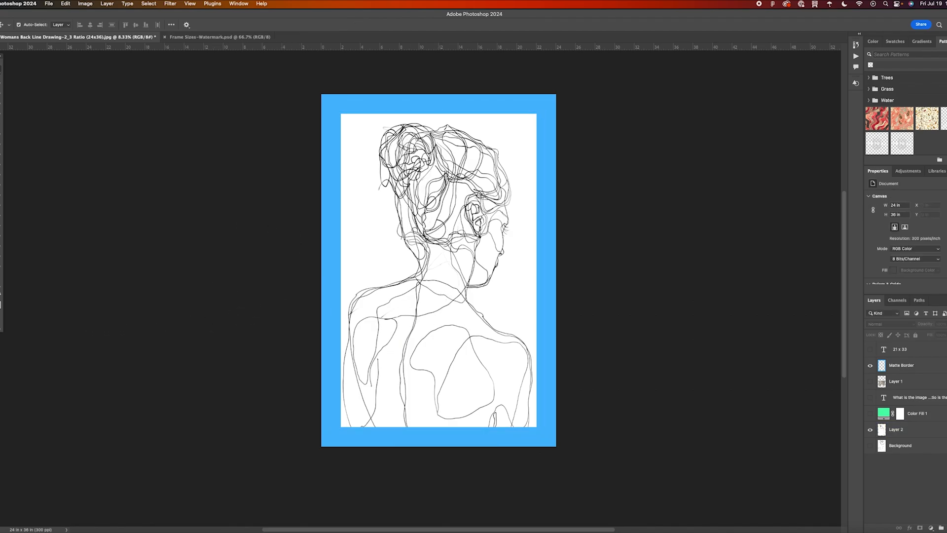
left_click(421, 318)
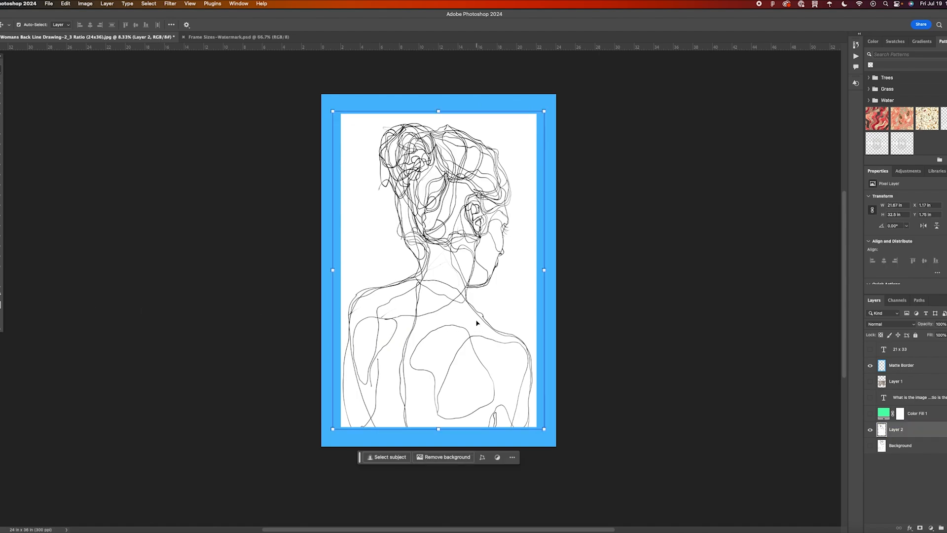
key("shift+Right")
key("shift+Right")
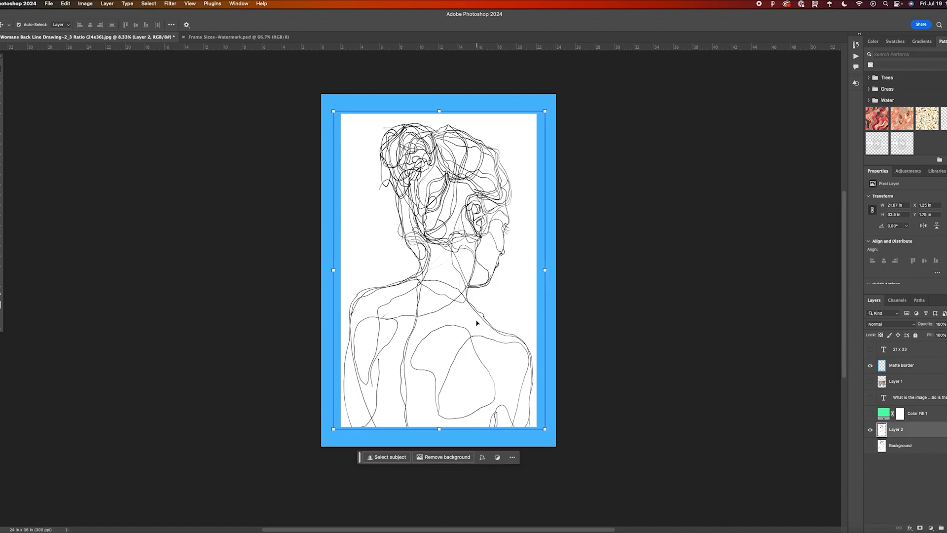
left_click(290, 347)
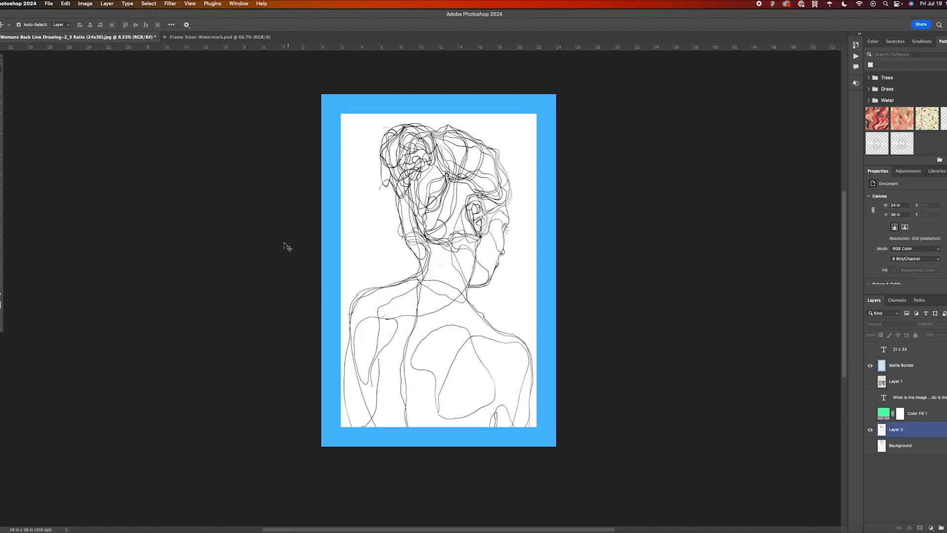
Step: Show the "21 x 33" text layer and check the drawing copy's dimensions with Free Transform
left_click(442, 246)
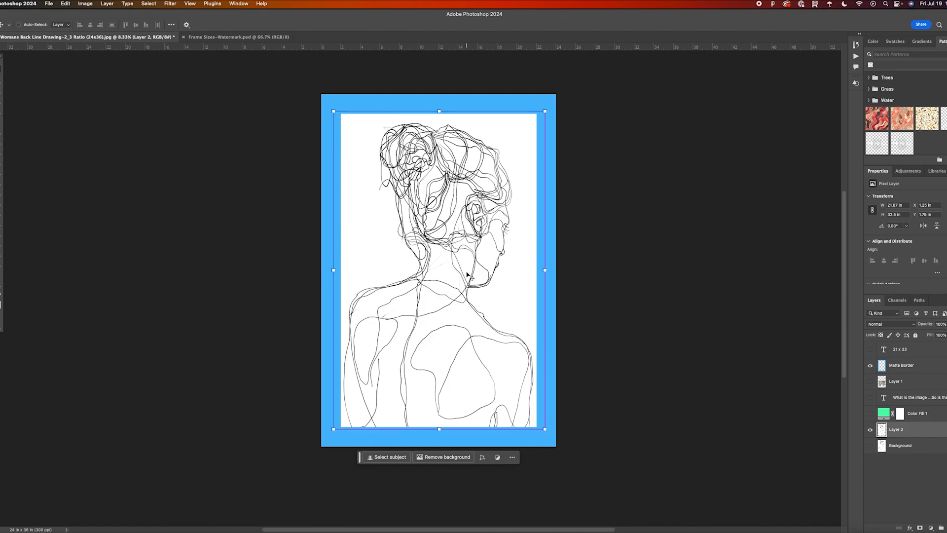
key("super+t")
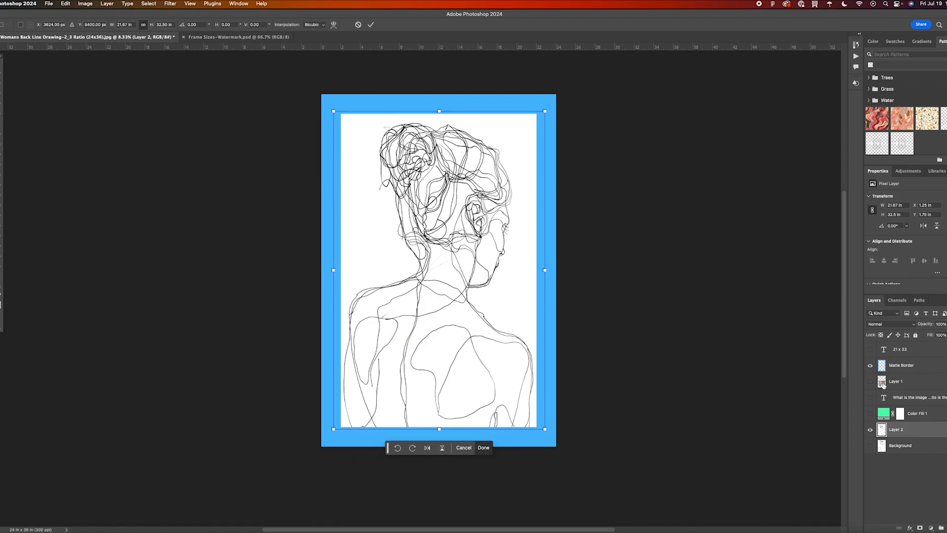
left_click(870, 350)
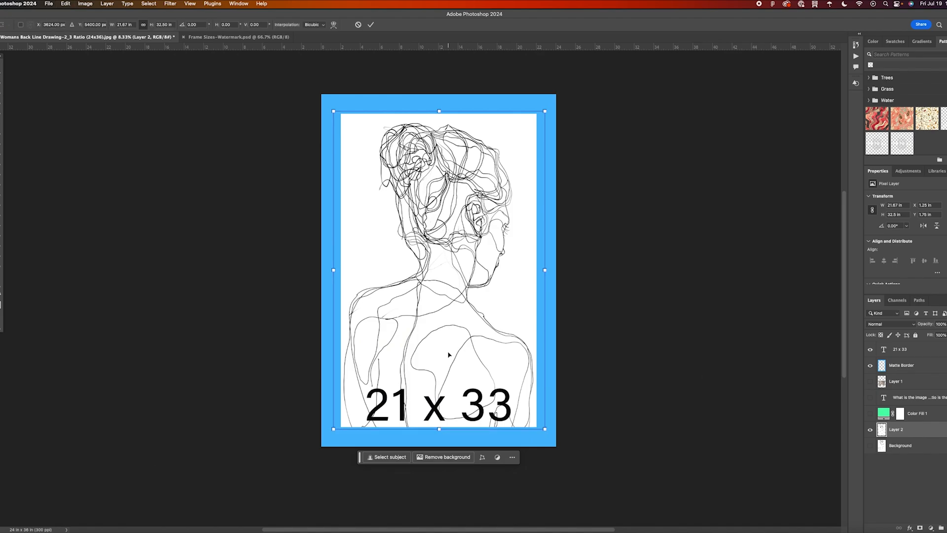
key("super+t")
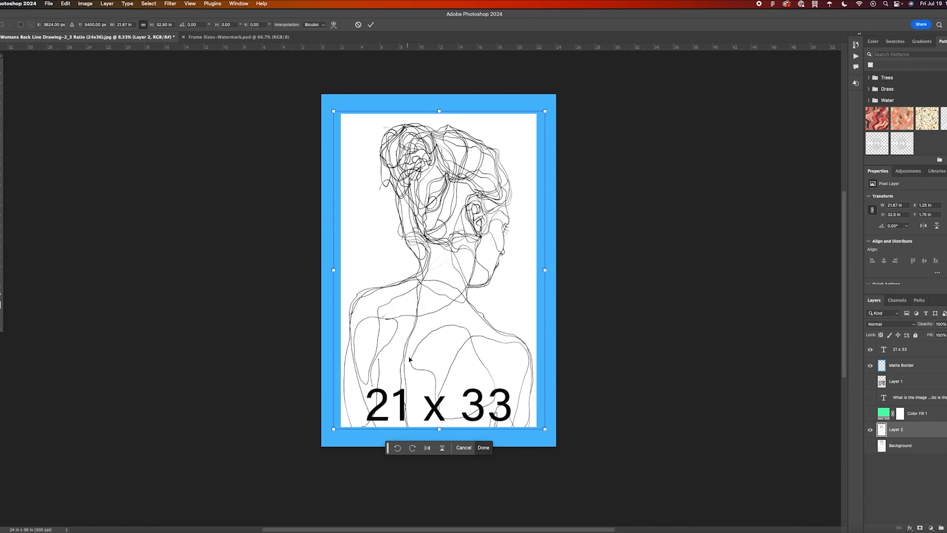
key("Return")
Step: Change the "21 x 33" size label's text to "21.67 x 32.5" and commit the edit
left_click(402, 417)
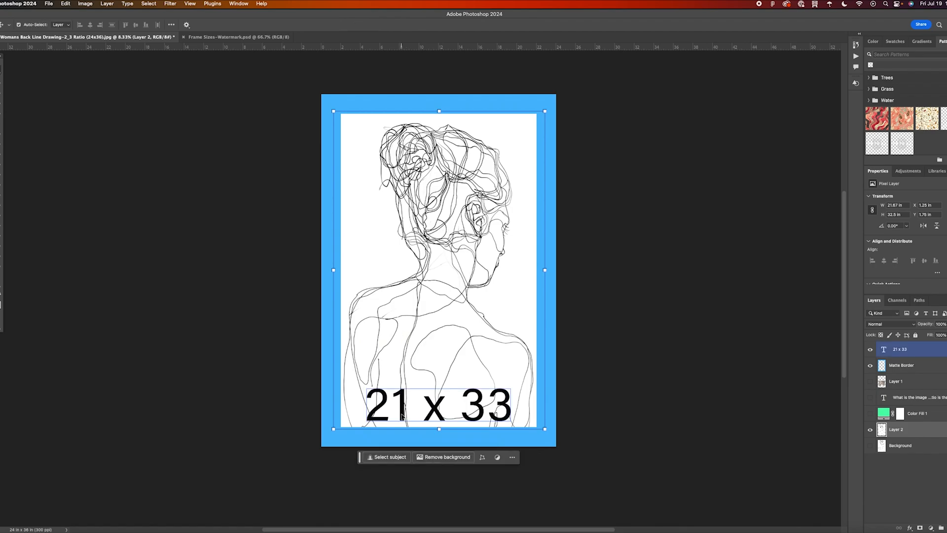
double_click(402, 416)
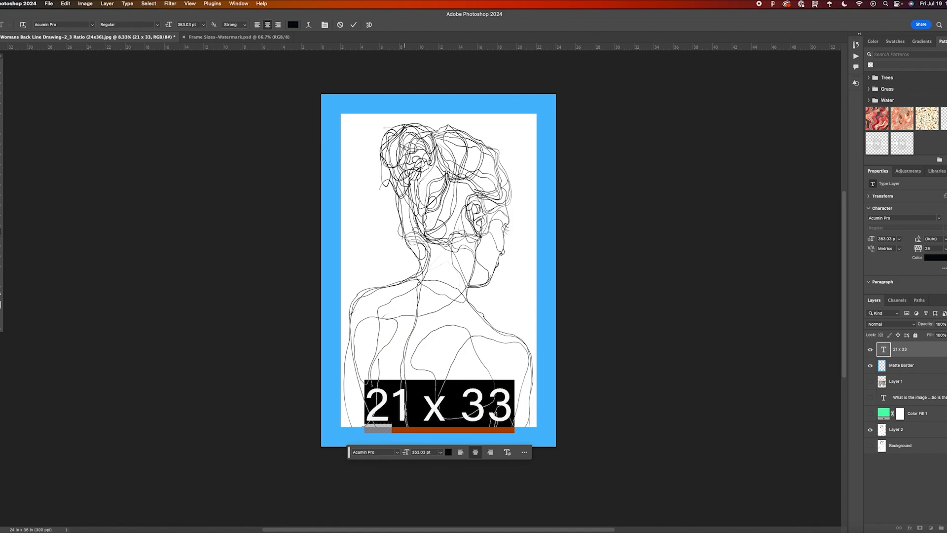
double_click(399, 409)
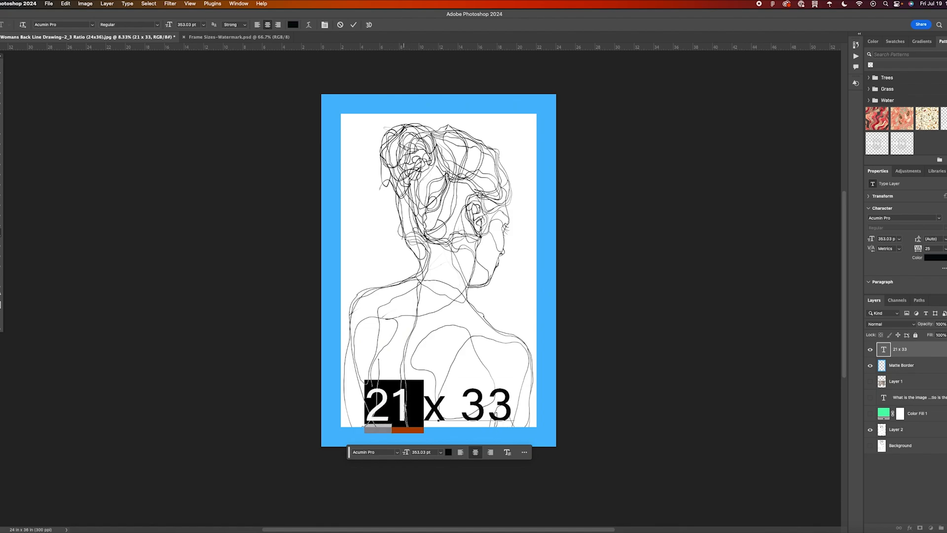
left_click(406, 408)
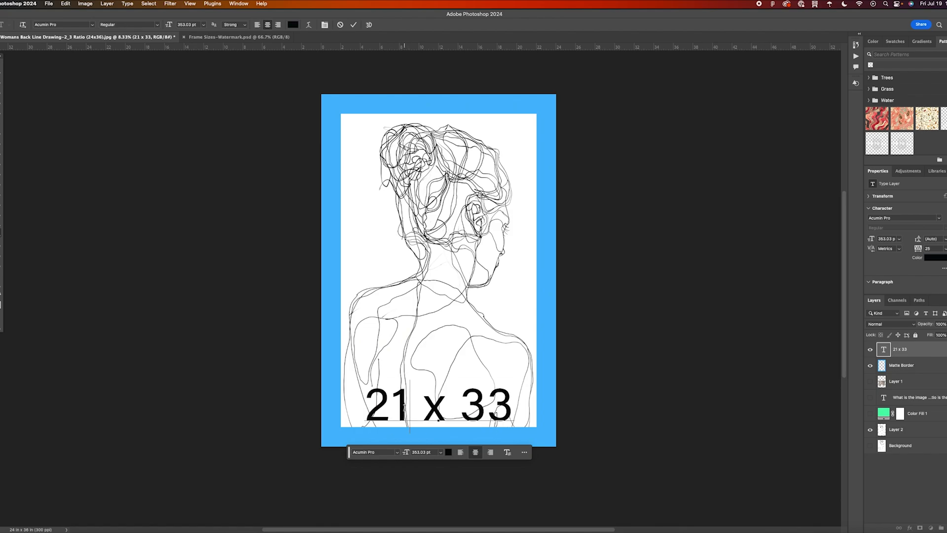
type(".67")
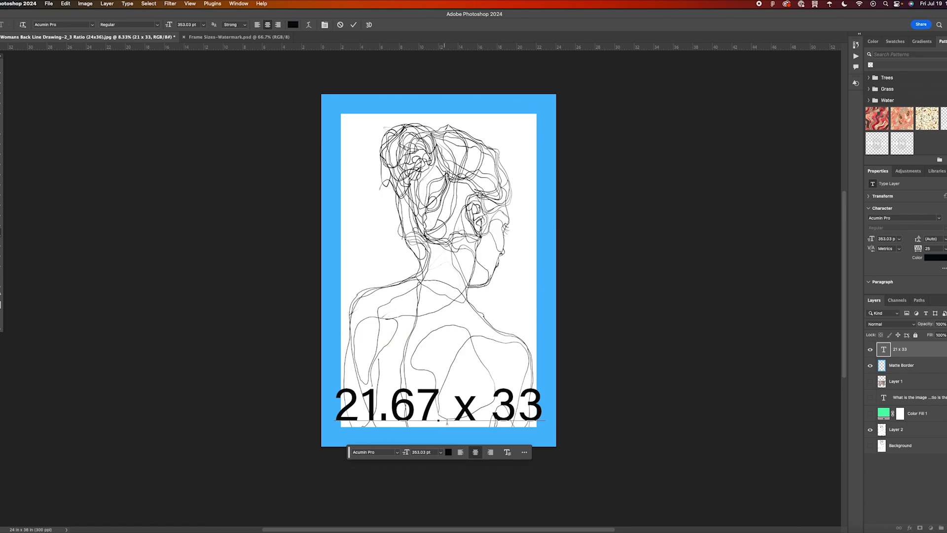
left_click_drag(518, 409, 542, 410)
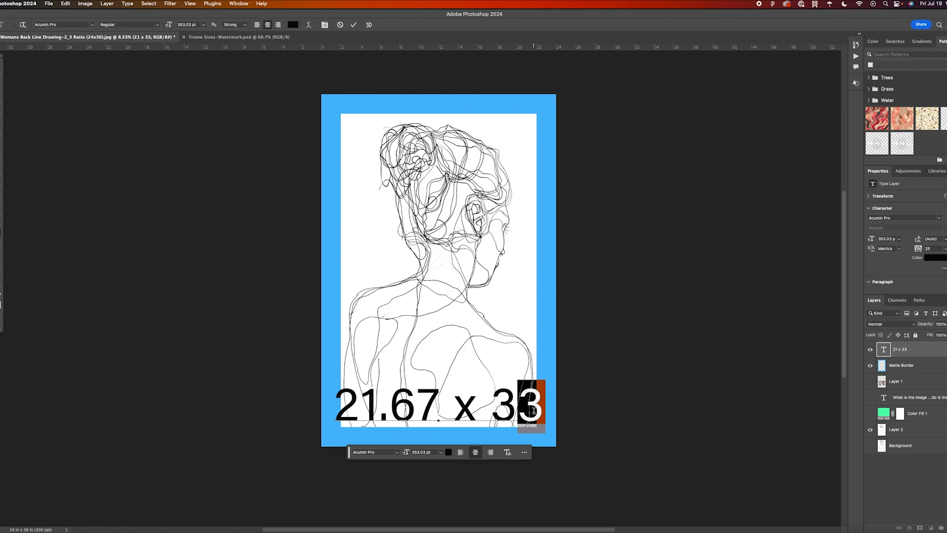
type("2.5")
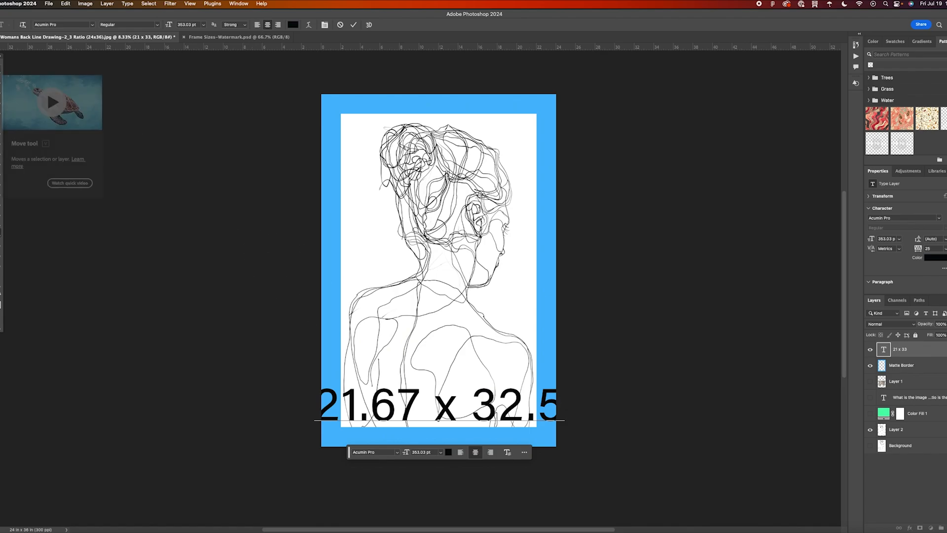
left_click(2, 73)
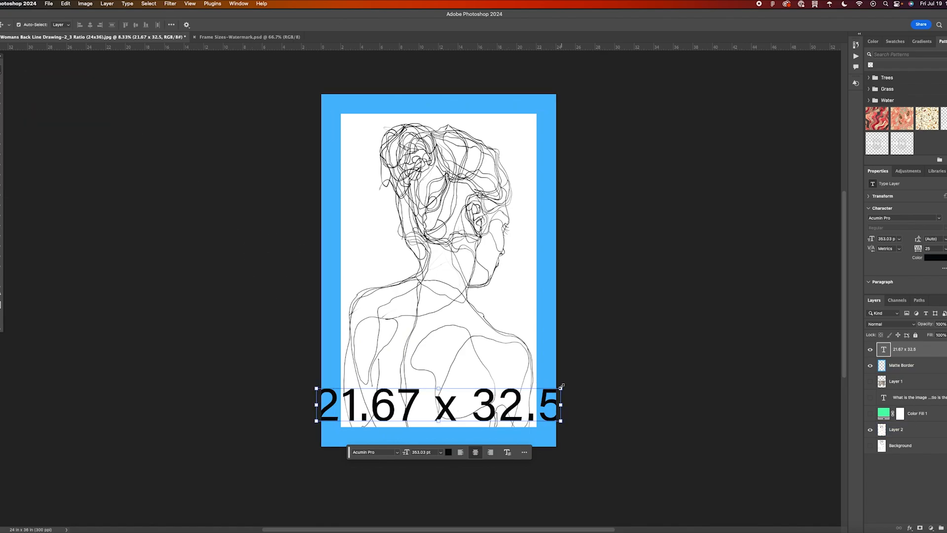
Step: Scale the size label down to about 18.15 in wide and centre it horizontally across the figure's neck
key("super+t")
left_click_drag(546, 395, 500, 409)
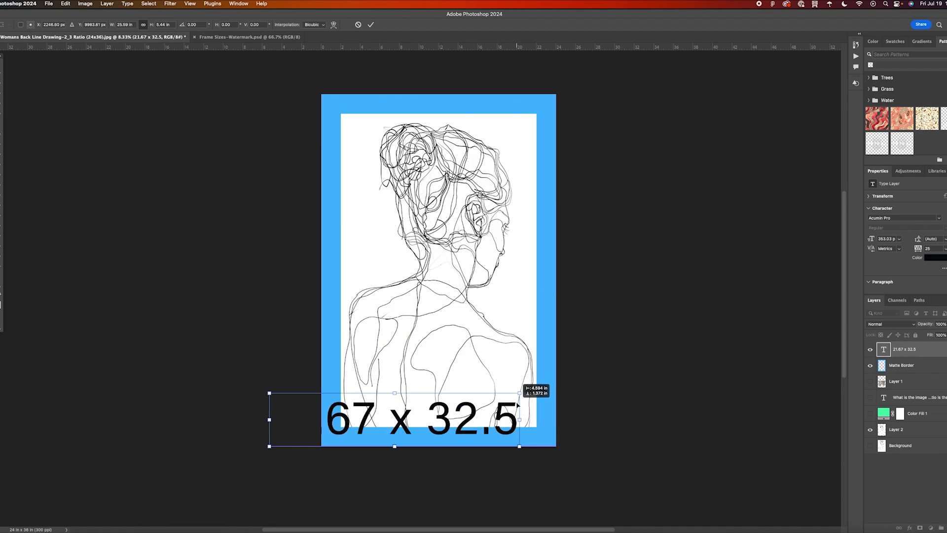
left_click_drag(446, 422, 540, 266)
left_click_drag(599, 290, 541, 256)
left_click_drag(464, 257, 443, 246)
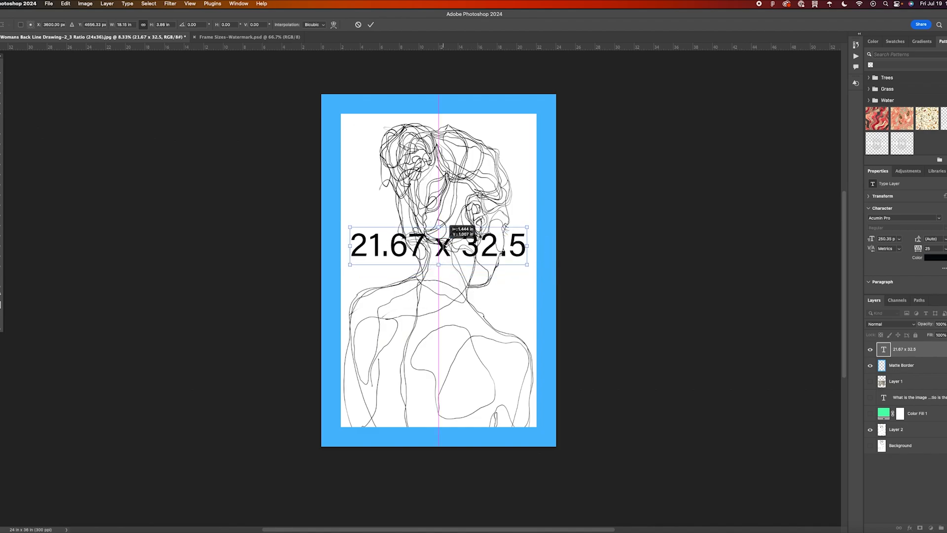
left_click_drag(430, 276, 430, 277)
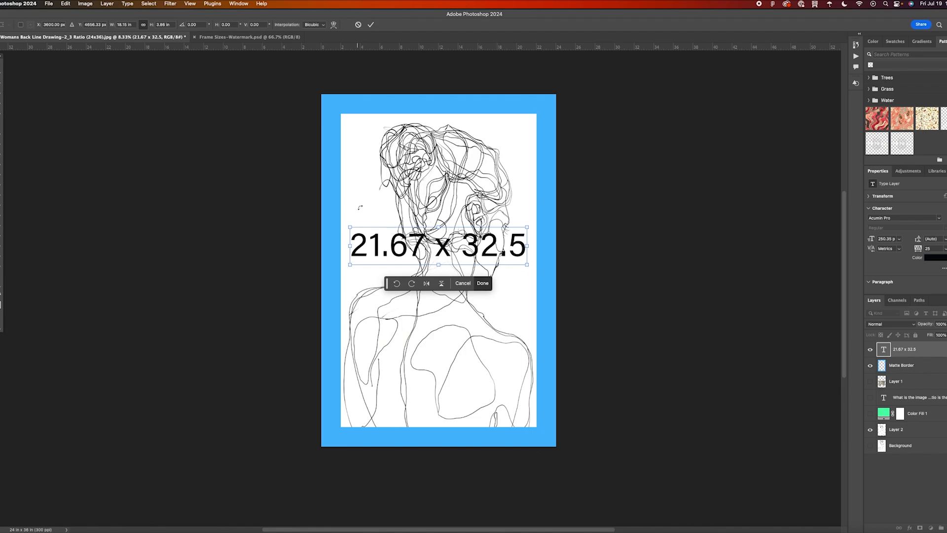
Step: Hide the size label, Matte Border and Layer 2, and show the original drawing on the Background layer
left_click(900, 430)
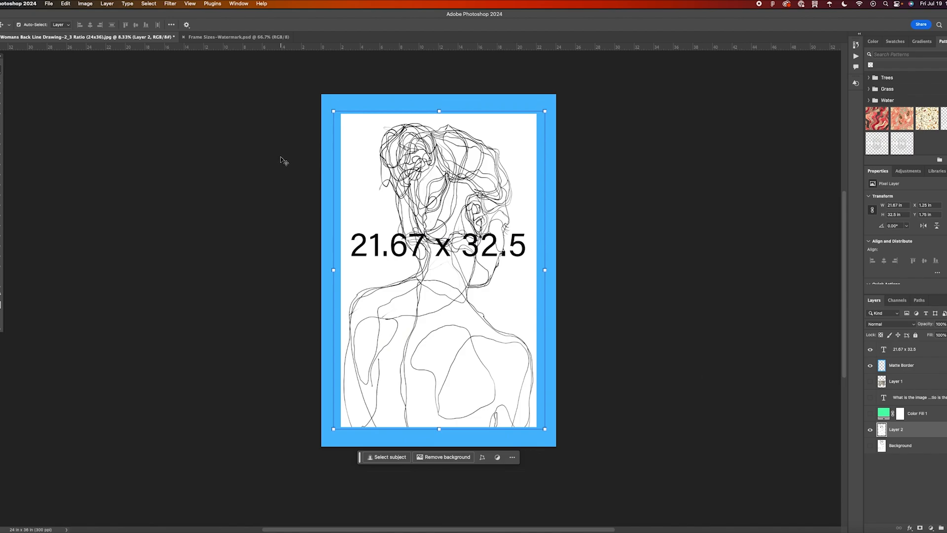
left_click(870, 349)
left_click(871, 366)
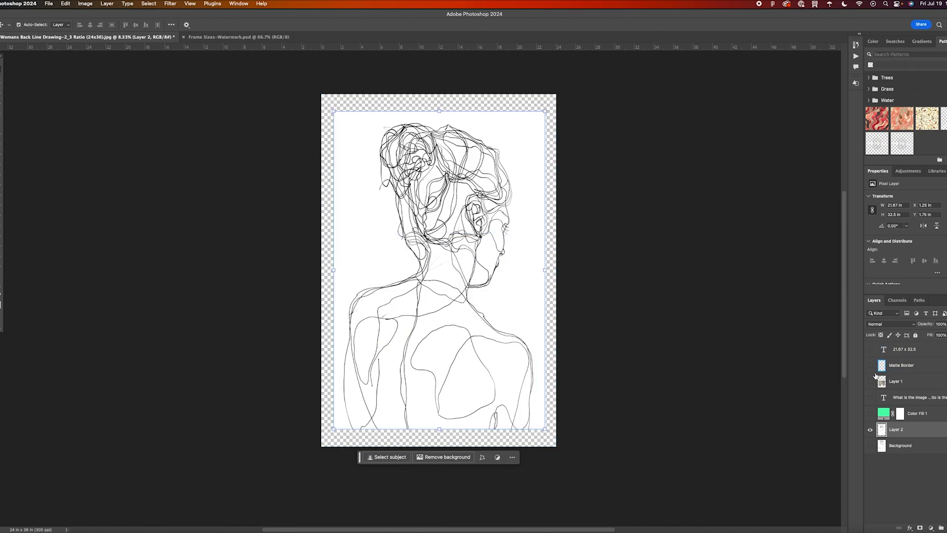
left_click(870, 431)
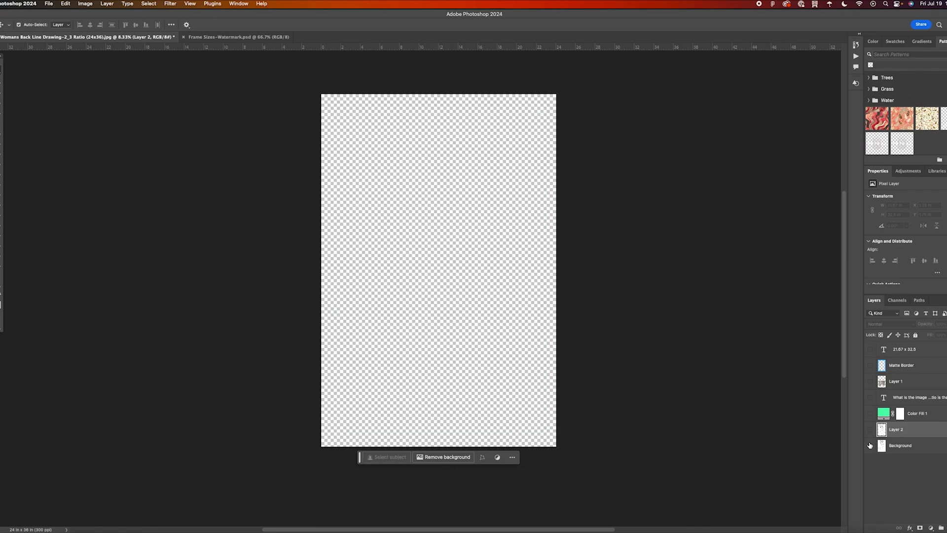
left_click(870, 445)
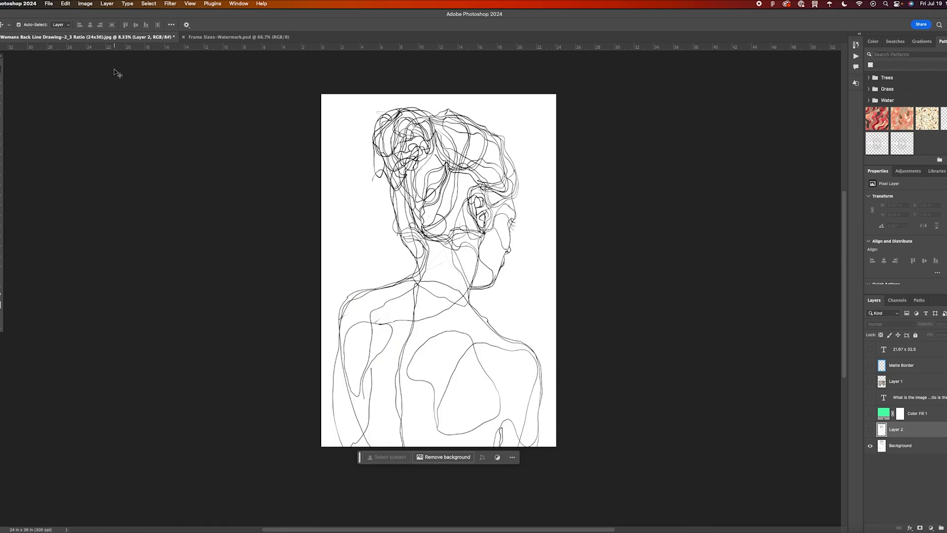
Step: Resize the whole image proportionally to 21.67 in wide at 300 pixels/inch, with the full drawing fitted in the preview
left_click(84, 4)
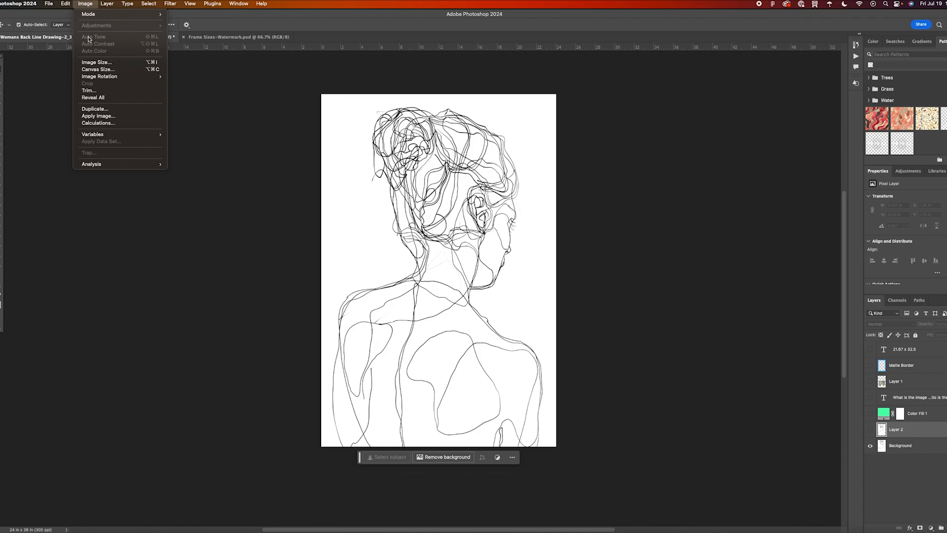
left_click(91, 62)
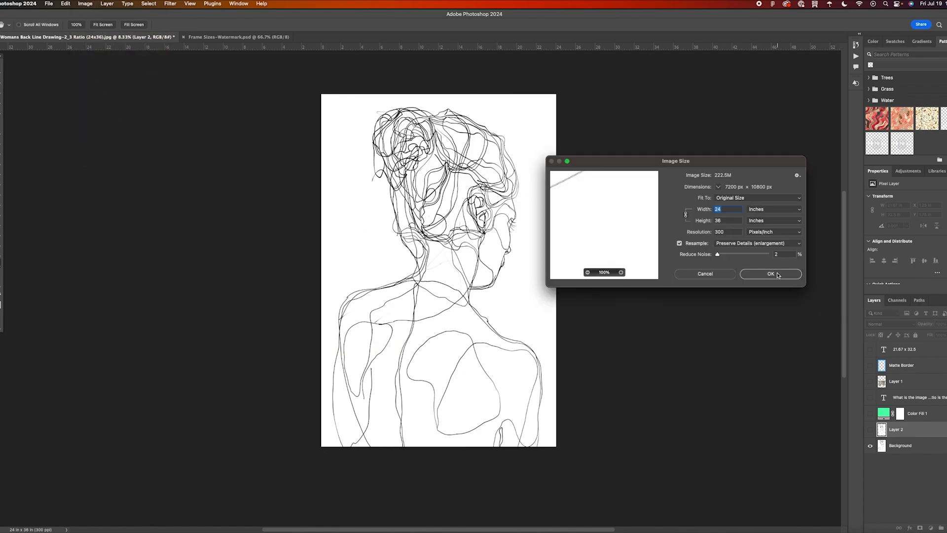
left_click(588, 273)
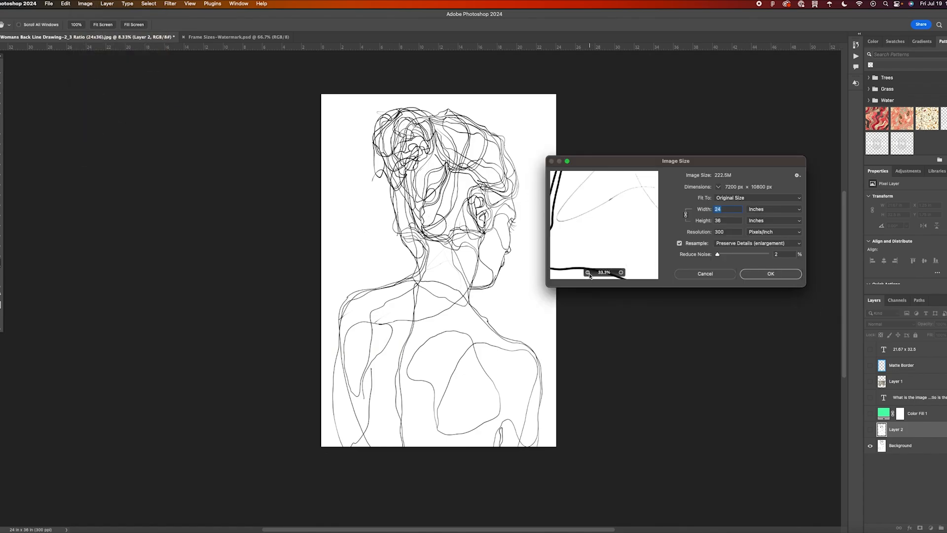
left_click(588, 273)
left_click(588, 273)
left_click(588, 273)
left_click(588, 273)
left_click(588, 273)
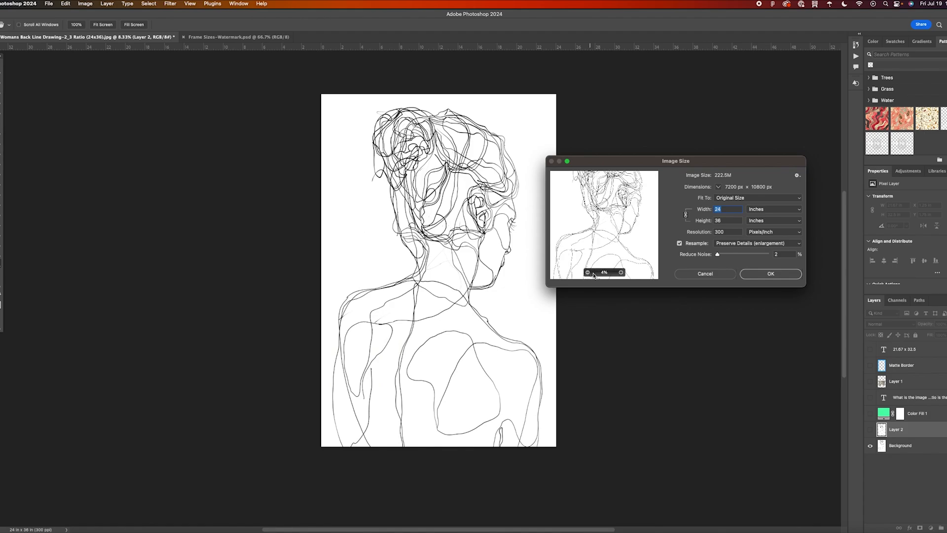
left_click(588, 273)
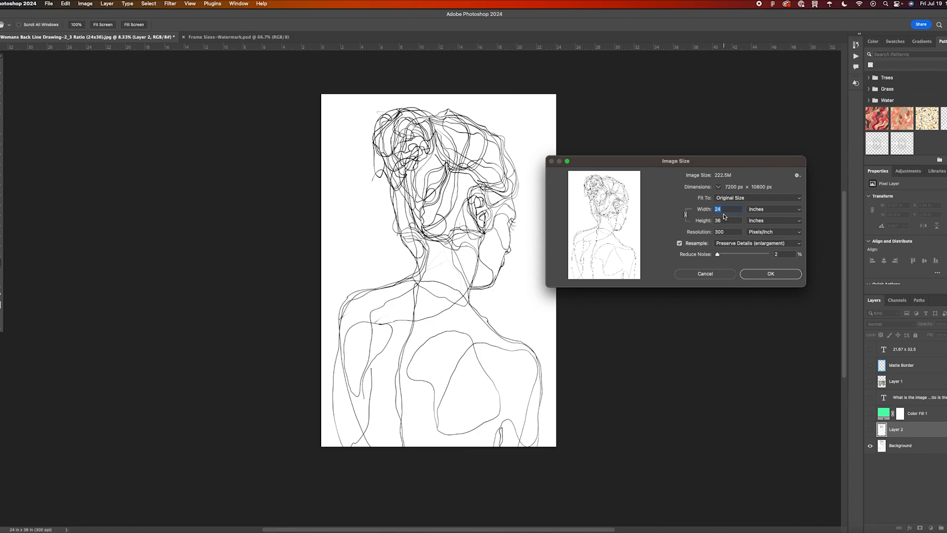
type("21.67")
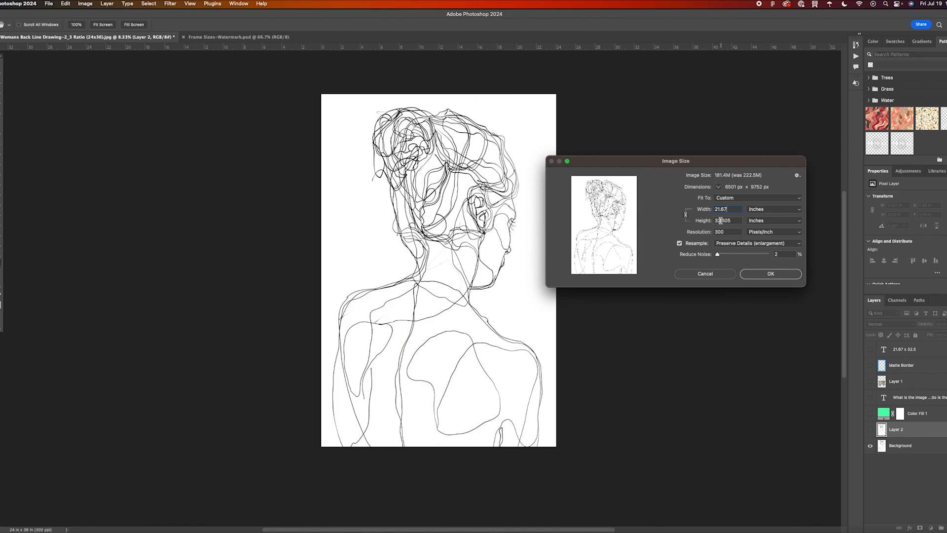
left_click(767, 275)
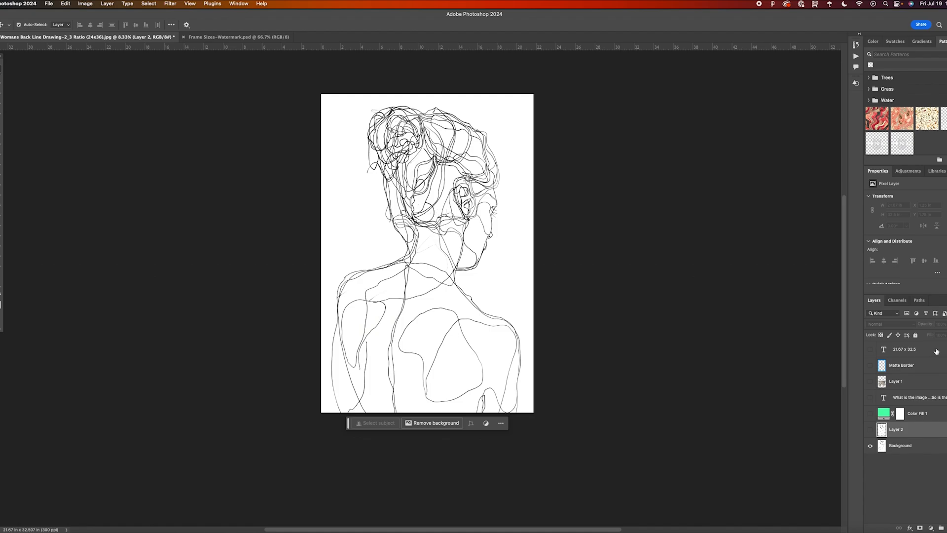
Step: Delete all the layers above Background, including the text layers, Matte Border, Layer 1, Color Fill 1 and Layer 2
left_click_drag(936, 351, 941, 528)
left_click_drag(943, 352, 942, 527)
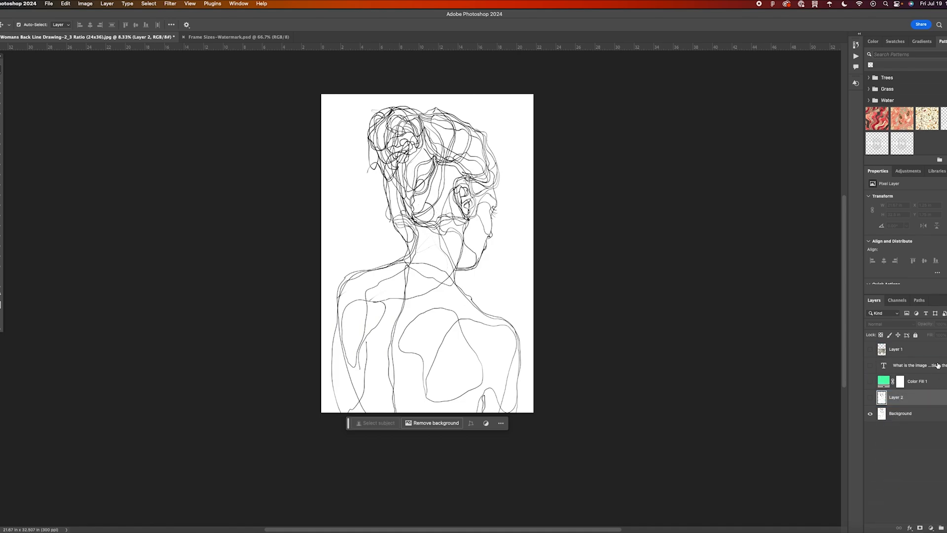
left_click_drag(939, 351, 941, 528)
left_click_drag(946, 354, 943, 527)
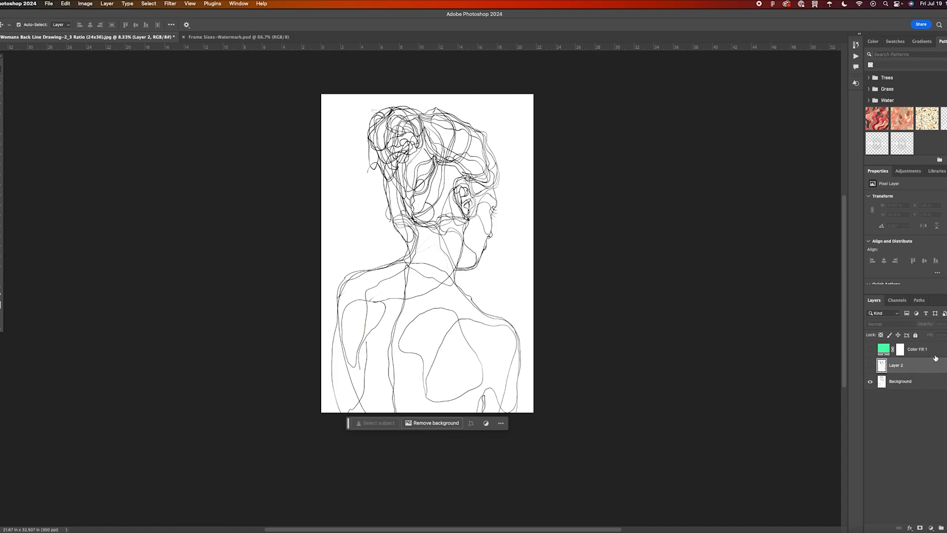
left_click_drag(937, 350, 941, 528)
left_click_drag(942, 355, 941, 527)
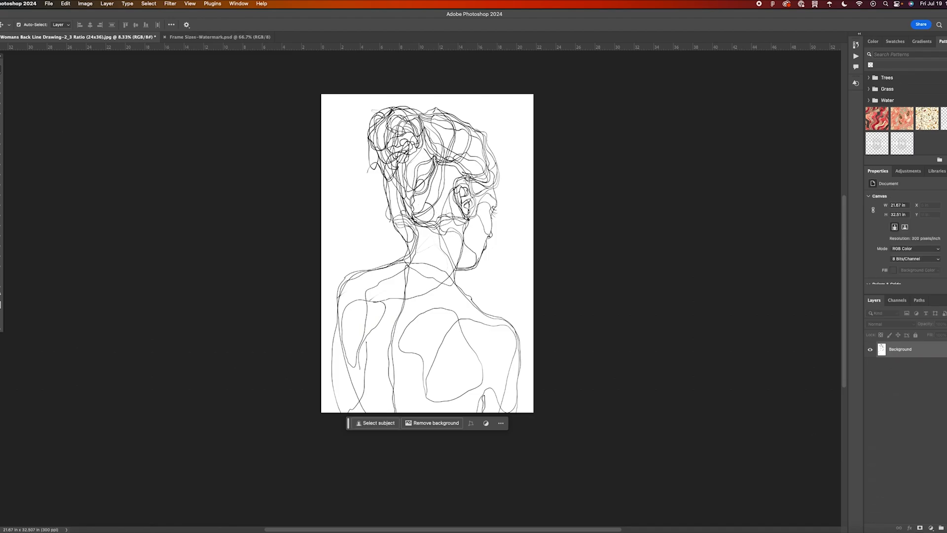
Step: Start saving the drawing under the new file name "Woman Line Drawing 21.67x32.5" in the Printable Examples folder
left_click(49, 4)
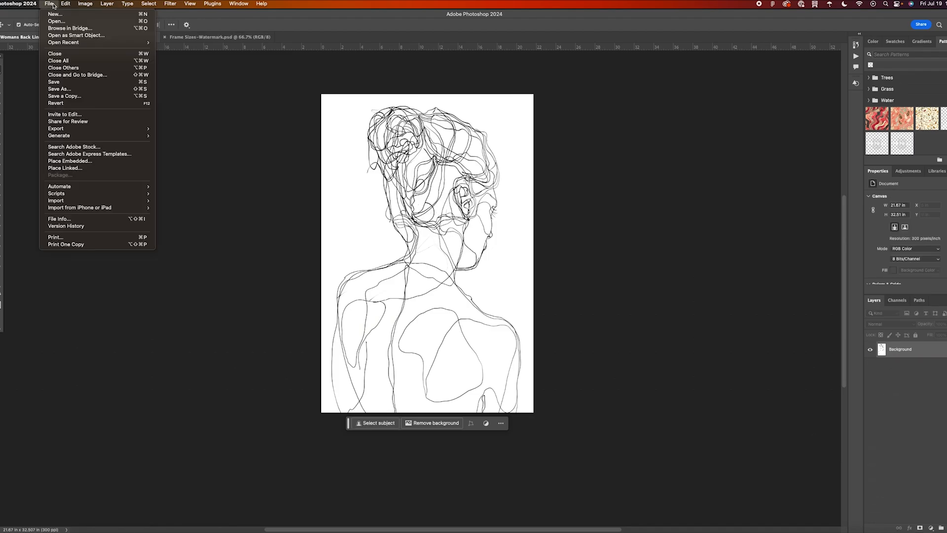
left_click(66, 89)
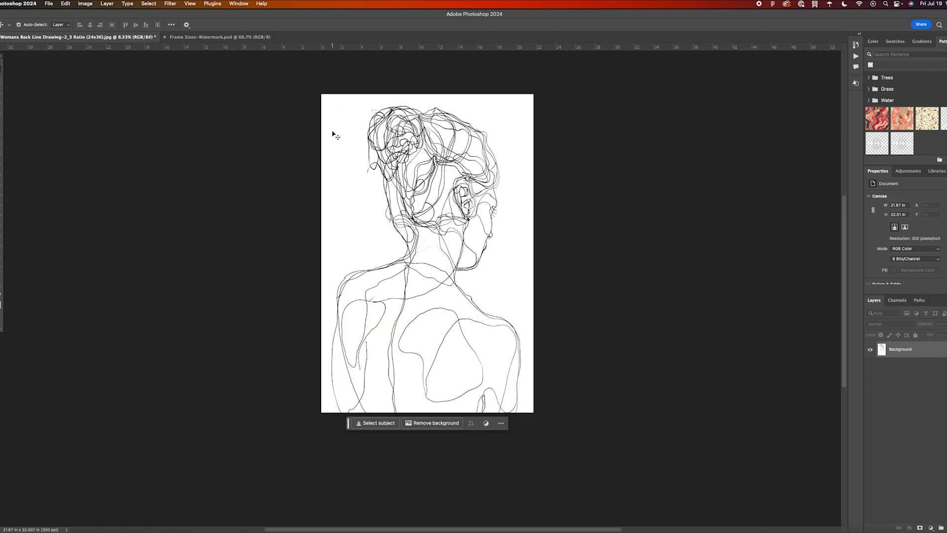
left_click(491, 102)
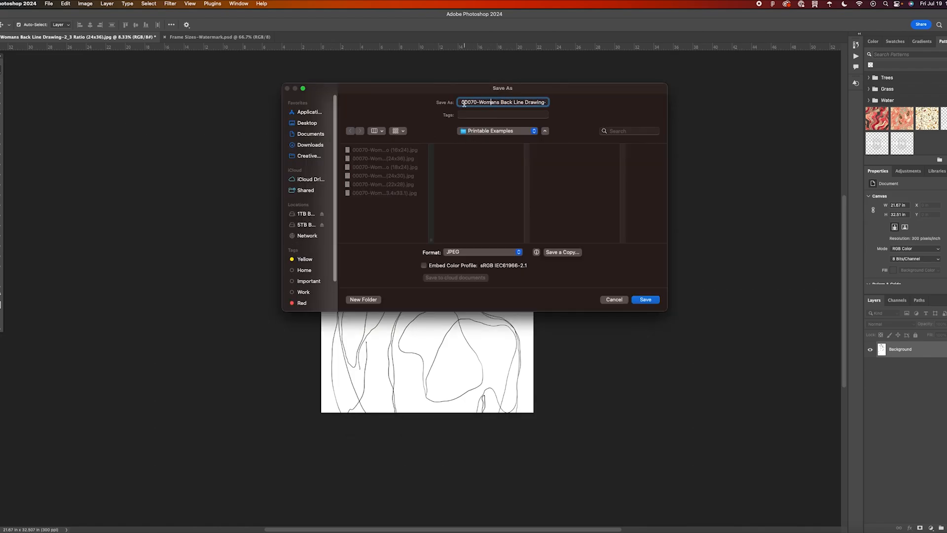
left_click_drag(462, 102, 561, 107)
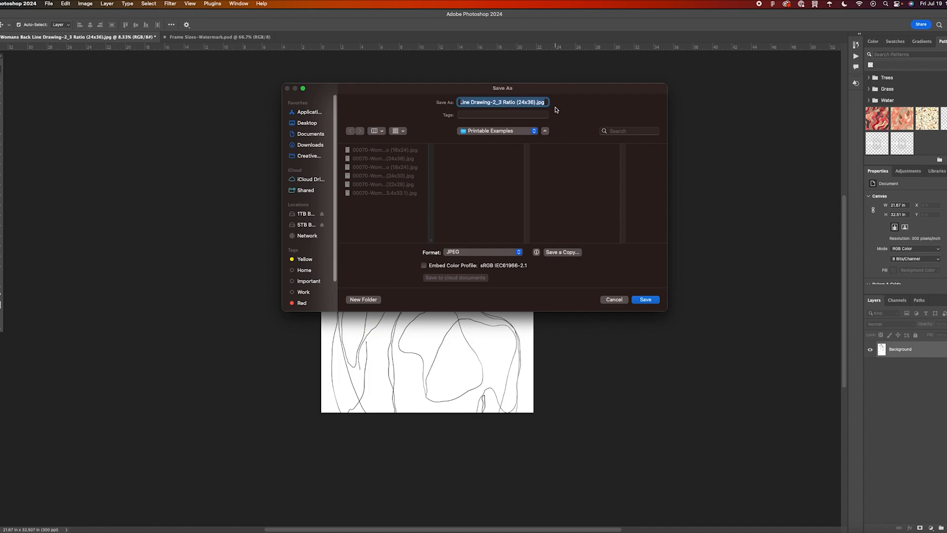
type("21.67x32.5")
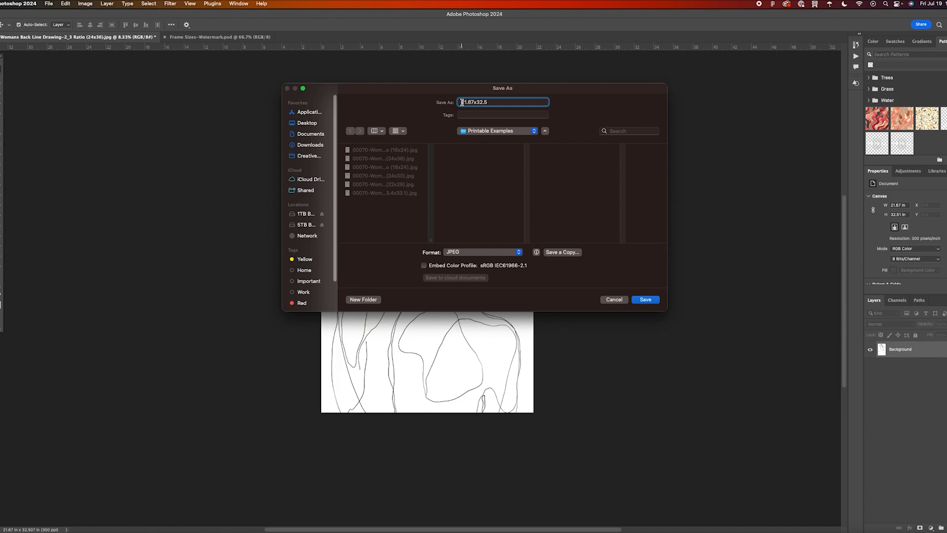
type("Woman Line Drawing")
Step: Embed the sRGB color profile and save the file as a JPEG at Maximum quality 12, Progressive
left_click(424, 266)
left_click(645, 300)
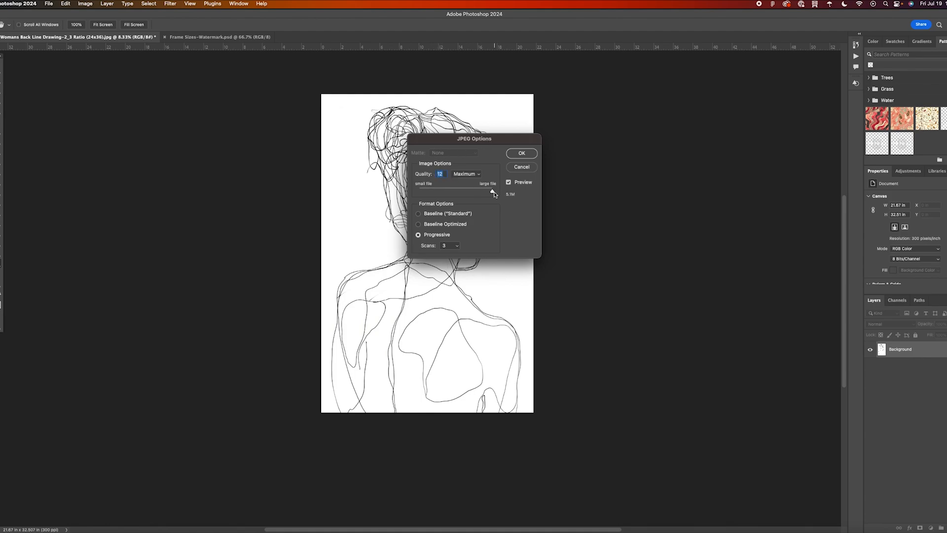
left_click(521, 154)
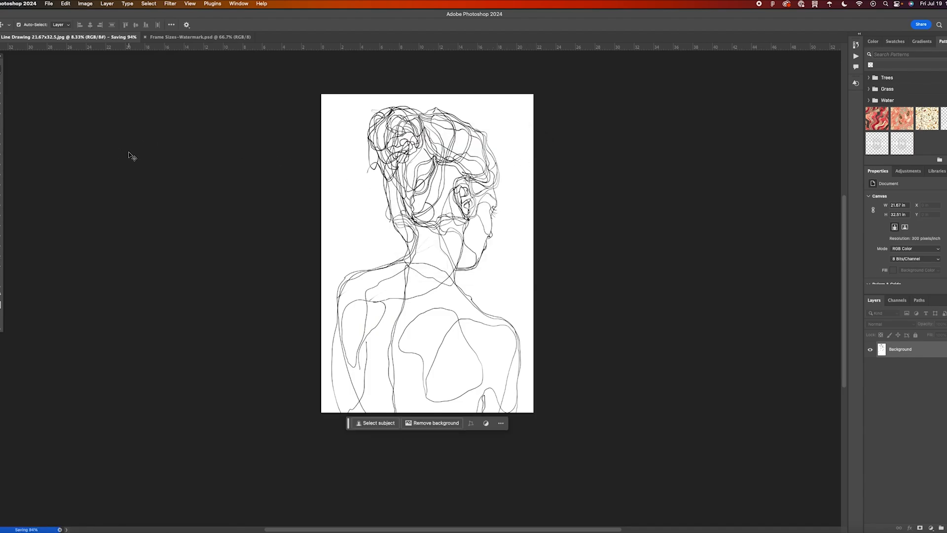